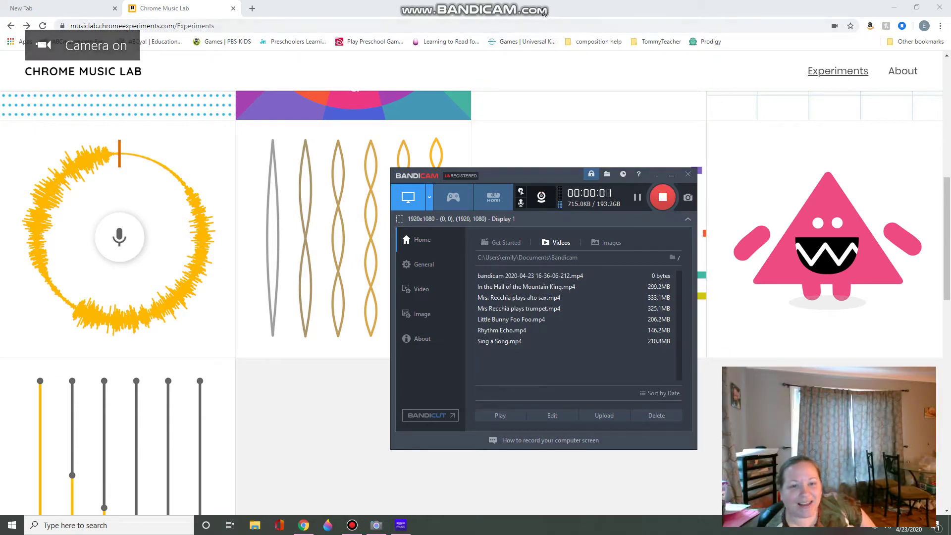
Bring the Chrome Music Lab page to the front and scroll the experiments grid to the top
{"action": "left_click", "coordinate": [544, 14]}
{"action": "scroll", "coordinate": [342, 225], "scroll_direction": "up", "scroll_amount": 9}
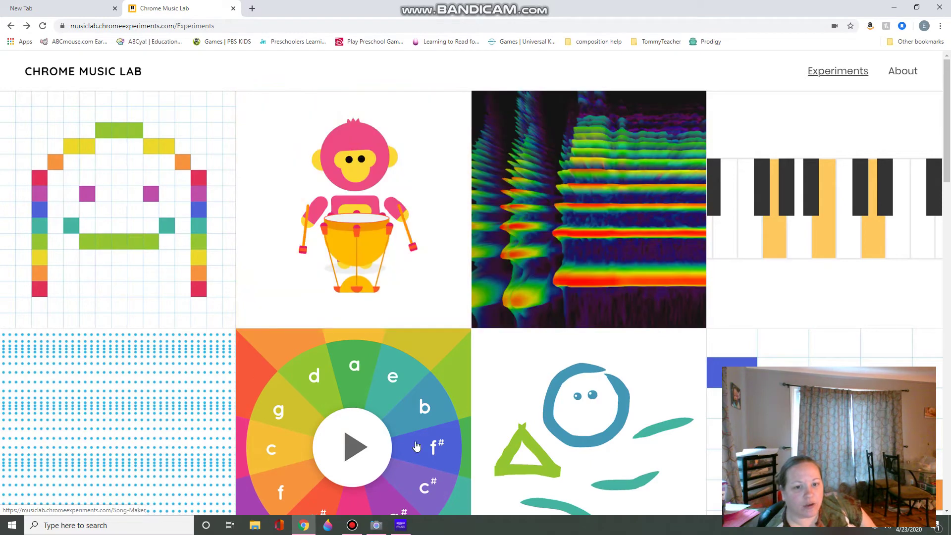
{"action": "left_click", "coordinate": [170, 26]}
{"action": "left_click_drag", "start_coordinate": [174, 77], "coordinate": [149, 76]}
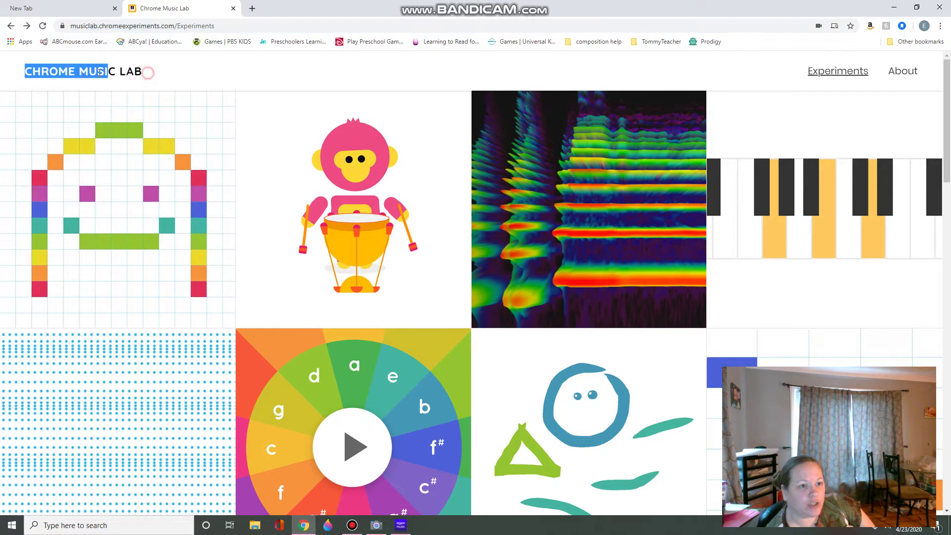
{"action": "left_click", "coordinate": [178, 77]}
{"action": "triple_click", "coordinate": [141, 73]}
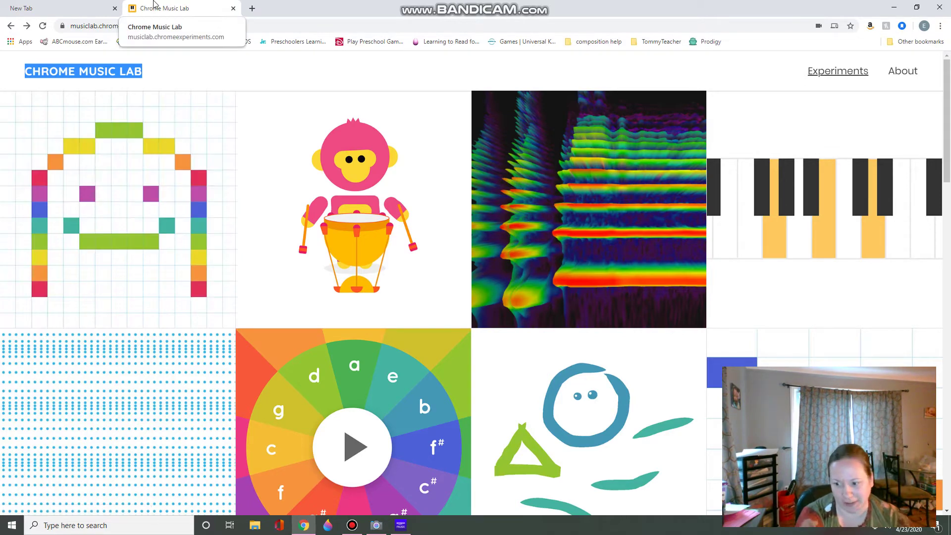
Open Song Maker and paint letter shapes, ending in an R, with coloured notes
{"action": "left_click", "coordinate": [118, 127]}
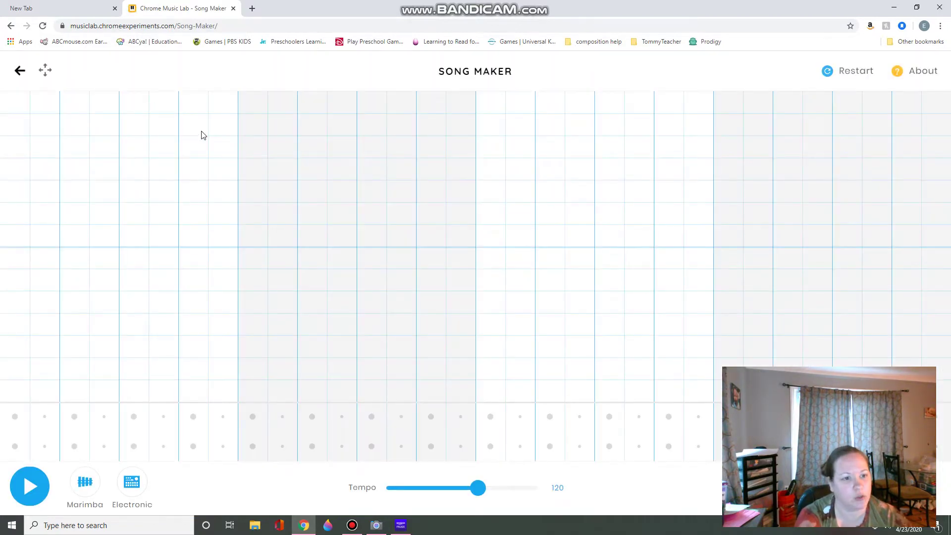
{"action": "mouse_move", "coordinate": [201, 135]}
{"action": "left_mouse_down"}
{"action": "mouse_move", "coordinate": [76, 147]}
{"action": "mouse_move", "coordinate": [178, 333]}
{"action": "mouse_move", "coordinate": [257, 325]}
{"action": "left_mouse_up"}
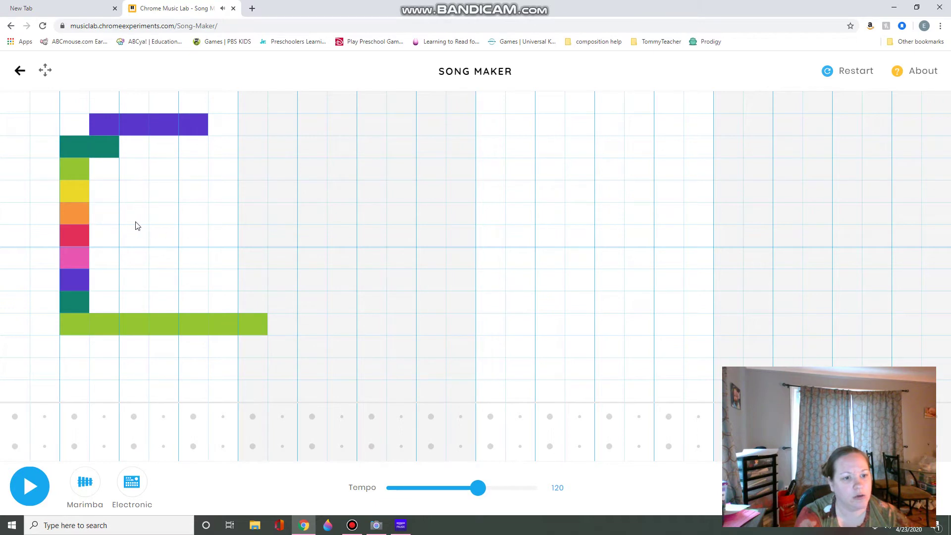
{"action": "left_click_drag", "start_coordinate": [96, 212], "coordinate": [143, 214]}
{"action": "mouse_move", "coordinate": [401, 124]}
{"action": "left_mouse_down"}
{"action": "mouse_move", "coordinate": [420, 311]}
{"action": "mouse_move", "coordinate": [361, 290]}
{"action": "left_mouse_up"}
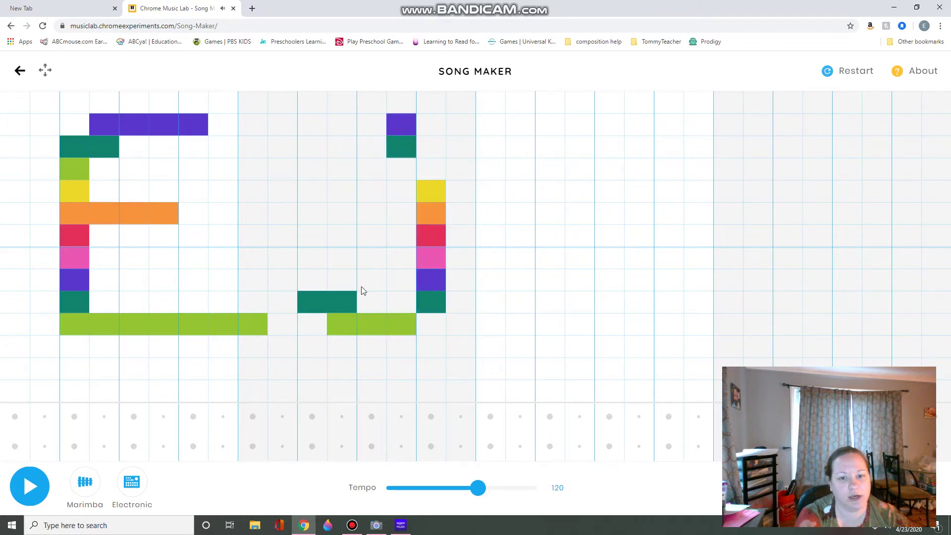
{"action": "mouse_move", "coordinate": [405, 130]}
{"action": "left_mouse_down"}
{"action": "mouse_move", "coordinate": [403, 142]}
{"action": "mouse_move", "coordinate": [424, 133]}
{"action": "left_mouse_up"}
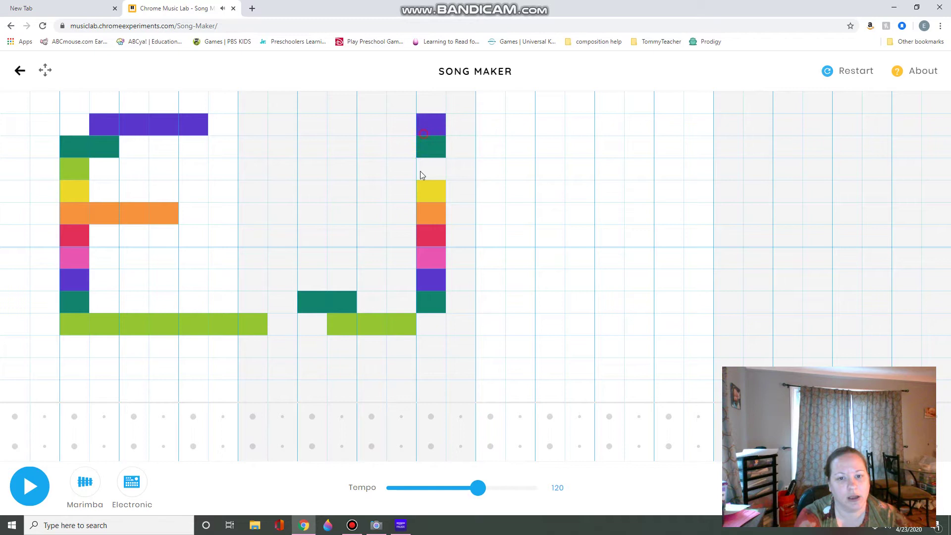
{"action": "left_click_drag", "start_coordinate": [539, 129], "coordinate": [539, 304]}
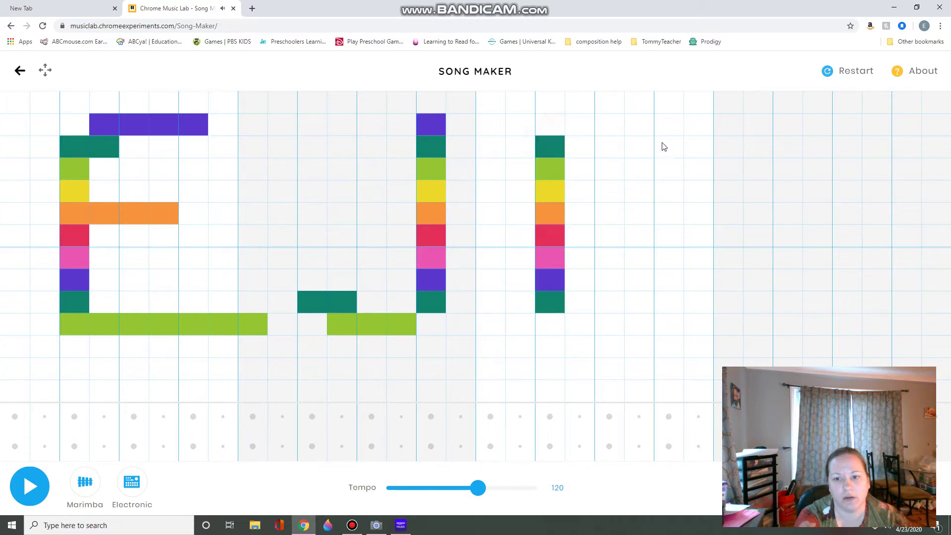
{"action": "mouse_move", "coordinate": [597, 147]}
{"action": "left_mouse_down"}
{"action": "mouse_move", "coordinate": [680, 152]}
{"action": "mouse_move", "coordinate": [609, 212]}
{"action": "mouse_move", "coordinate": [562, 224]}
{"action": "mouse_move", "coordinate": [699, 303]}
{"action": "left_mouse_up"}
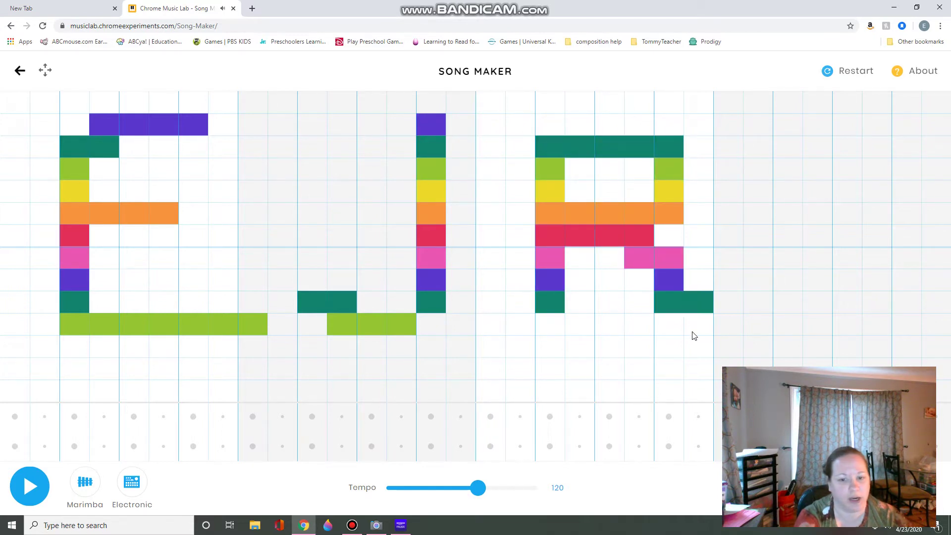
Play the song, add percussion beats along the bottom rows, then stop it
{"action": "left_click", "coordinate": [39, 497]}
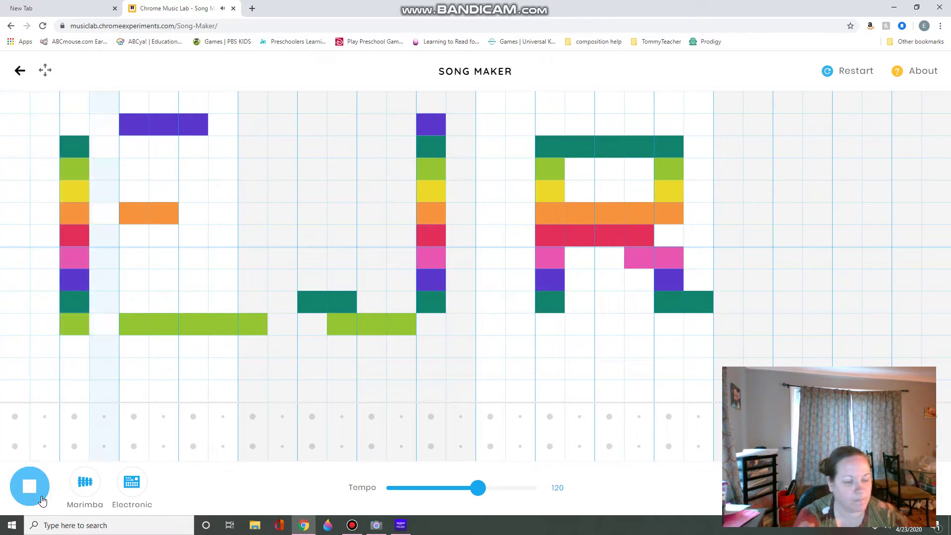
{"action": "mouse_move", "coordinate": [112, 431]}
{"action": "left_mouse_down"}
{"action": "mouse_move", "coordinate": [227, 475]}
{"action": "mouse_move", "coordinate": [367, 420]}
{"action": "mouse_move", "coordinate": [467, 447]}
{"action": "mouse_move", "coordinate": [609, 454]}
{"action": "left_mouse_up"}
{"action": "left_click", "coordinate": [608, 448]}
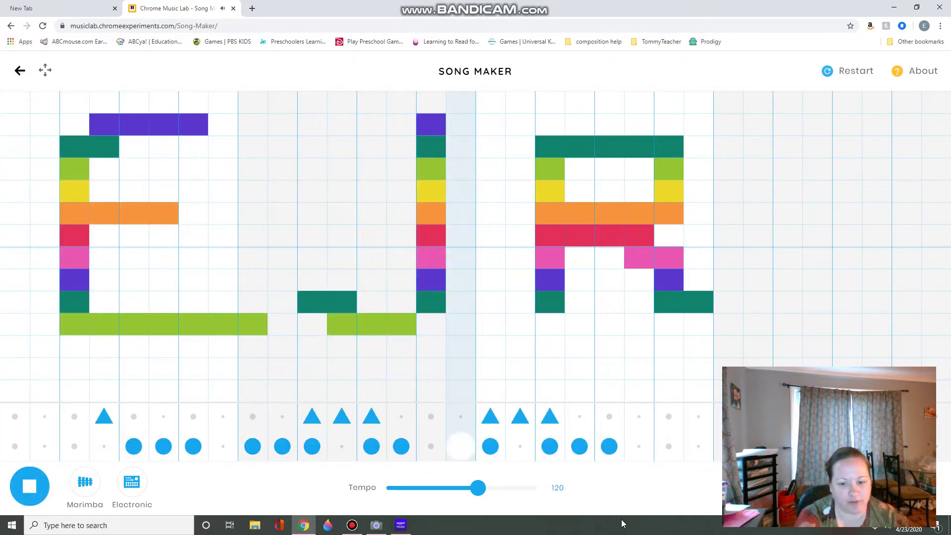
{"action": "left_click", "coordinate": [37, 491]}
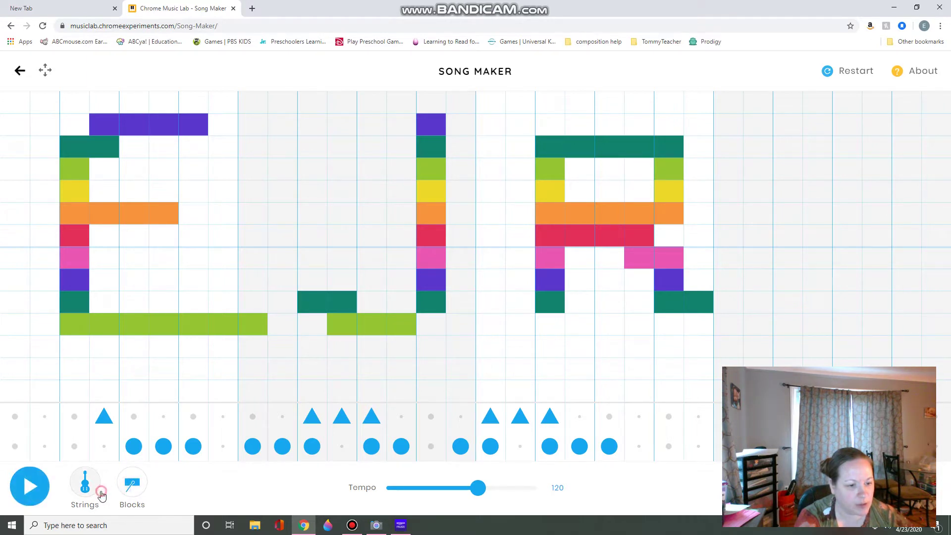
Switch the melody instrument to Synth and play the song again
{"action": "left_click", "coordinate": [85, 483]}
{"action": "left_click", "coordinate": [32, 488]}
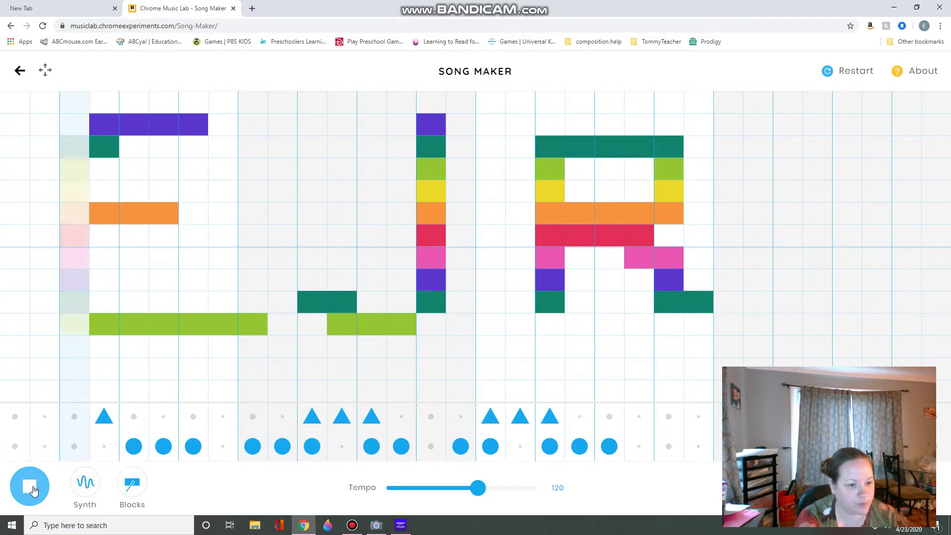
{"action": "key", "text": "space"}
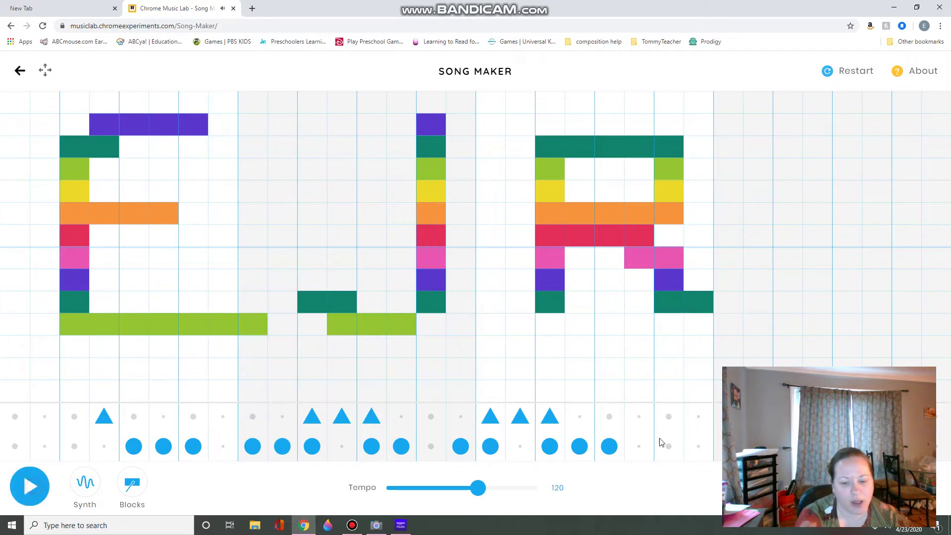
Clear the grid, draw a face out of notes, and play it
{"action": "left_click", "coordinate": [856, 71]}
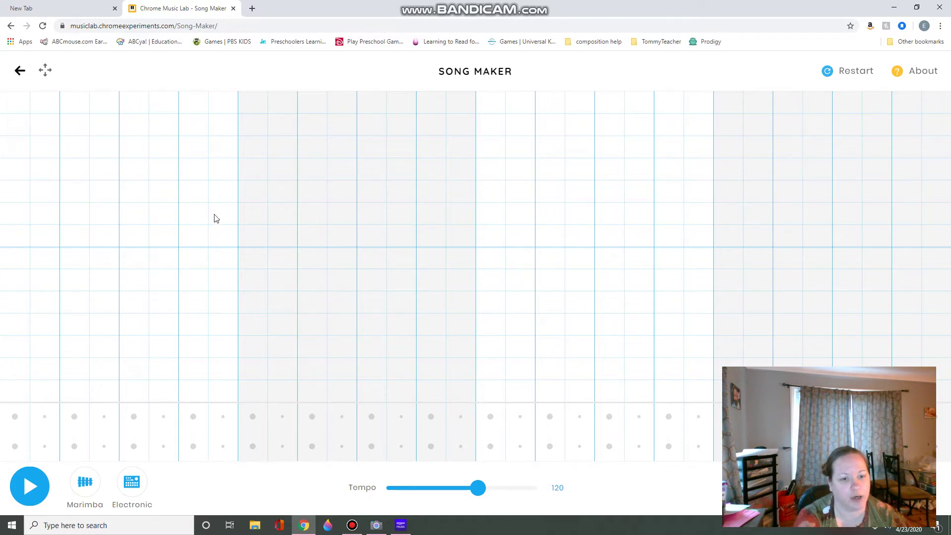
{"action": "left_click", "coordinate": [342, 213]}
{"action": "left_click", "coordinate": [402, 191]}
{"action": "left_click", "coordinate": [401, 213]}
{"action": "left_click", "coordinate": [490, 236]}
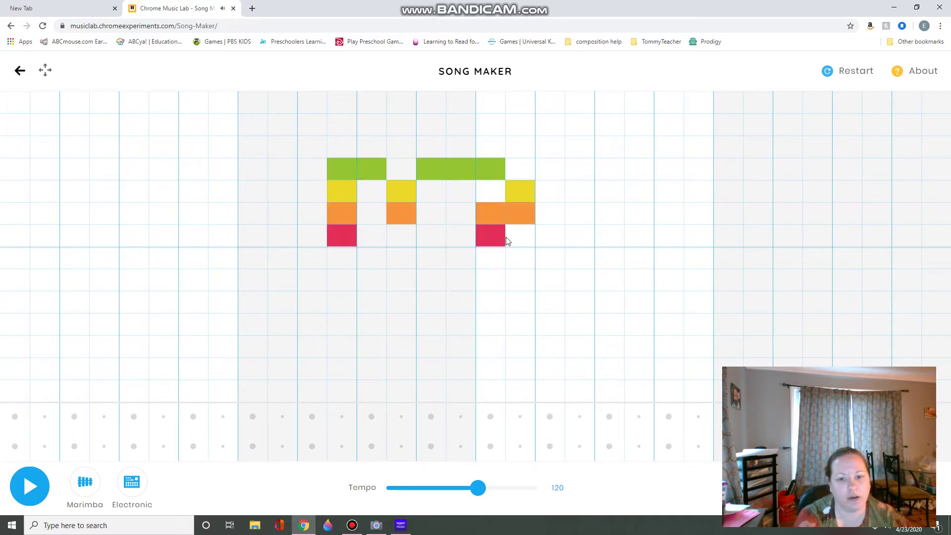
{"action": "left_click", "coordinate": [579, 258]}
{"action": "left_click", "coordinate": [550, 302]}
{"action": "left_click", "coordinate": [402, 391]}
{"action": "left_click", "coordinate": [341, 302]}
{"action": "mouse_move", "coordinate": [286, 342]}
{"action": "left_mouse_down"}
{"action": "mouse_move", "coordinate": [303, 236]}
{"action": "mouse_move", "coordinate": [335, 242]}
{"action": "left_mouse_up"}
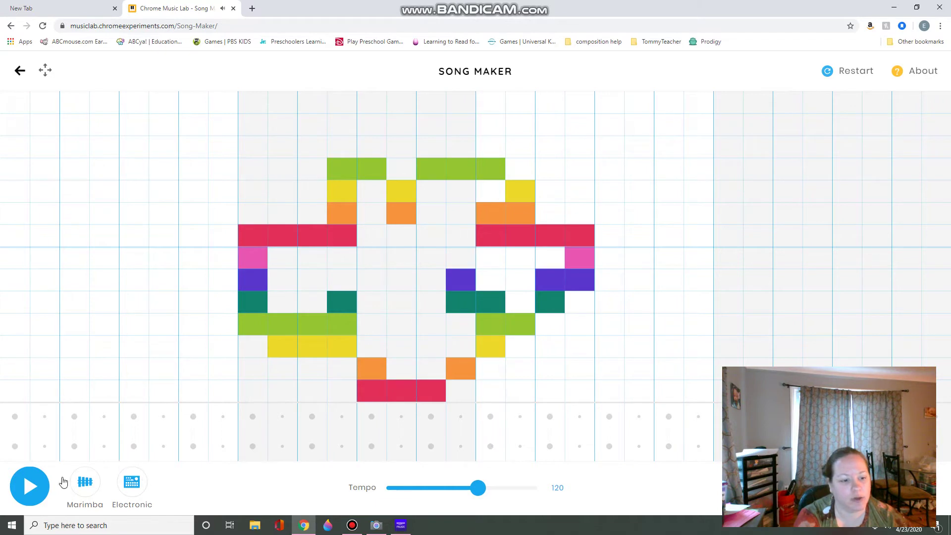
{"action": "left_click", "coordinate": [36, 488]}
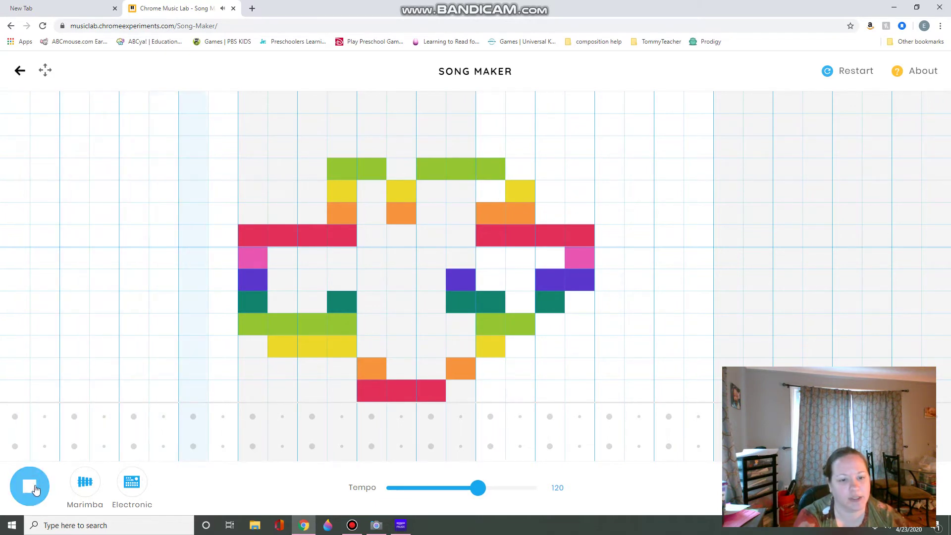
Clear the notes, play and stop the scattered-note song, then ask to leave Song Maker
{"action": "left_click", "coordinate": [849, 72]}
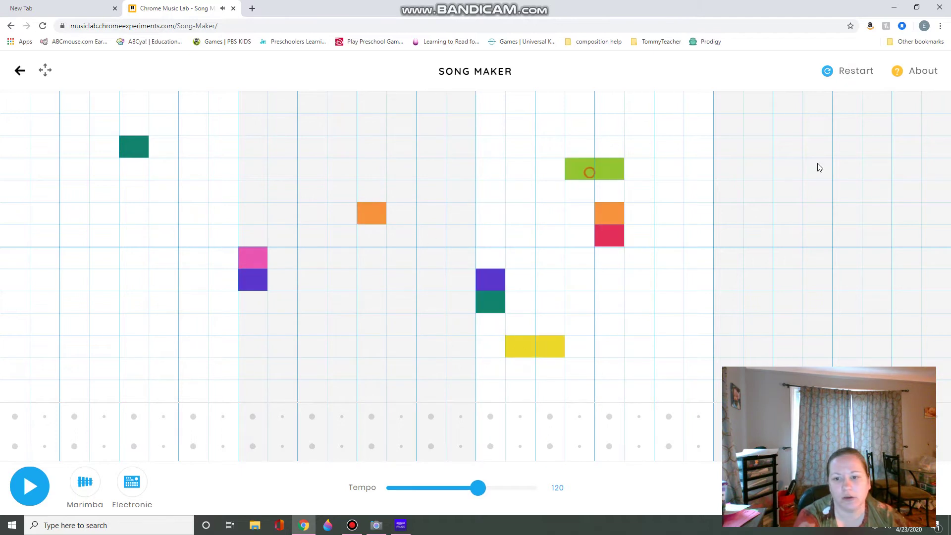
{"action": "left_click", "coordinate": [31, 488]}
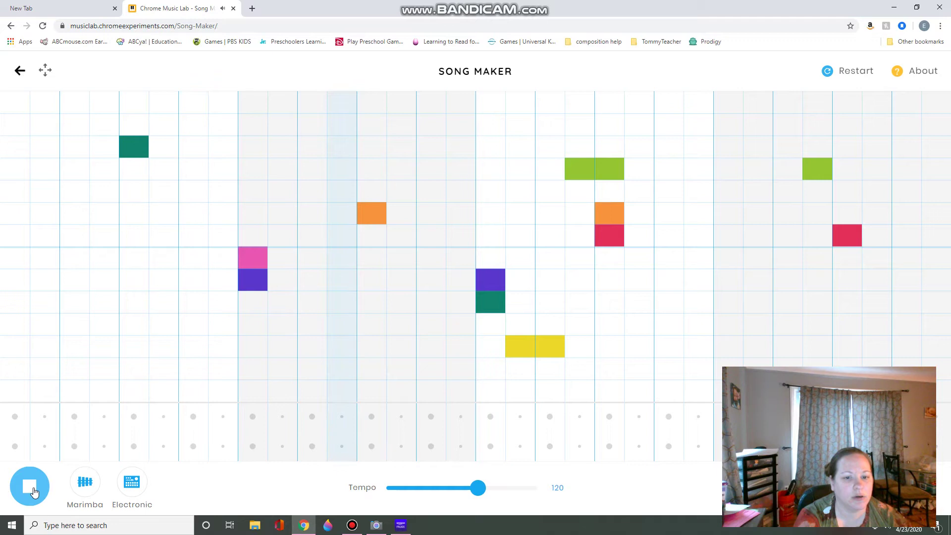
{"action": "left_click", "coordinate": [33, 490]}
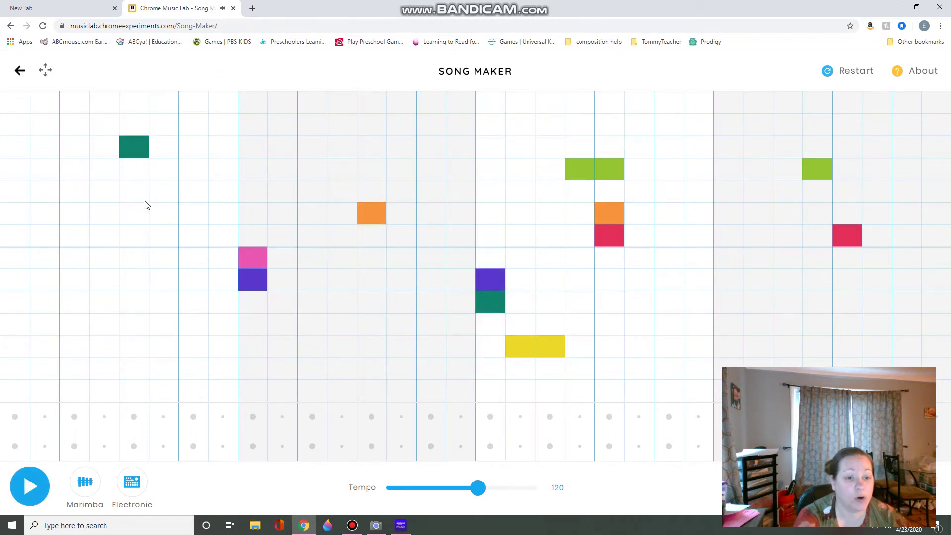
{"action": "left_click", "coordinate": [19, 72]}
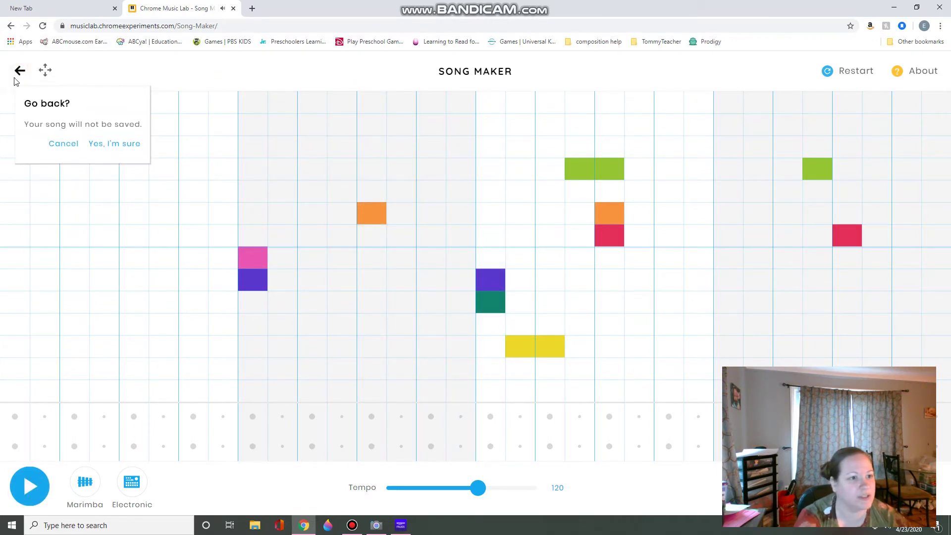
Leave Song Maker without saving and open the Rhythm experiment
{"action": "left_click", "coordinate": [127, 146]}
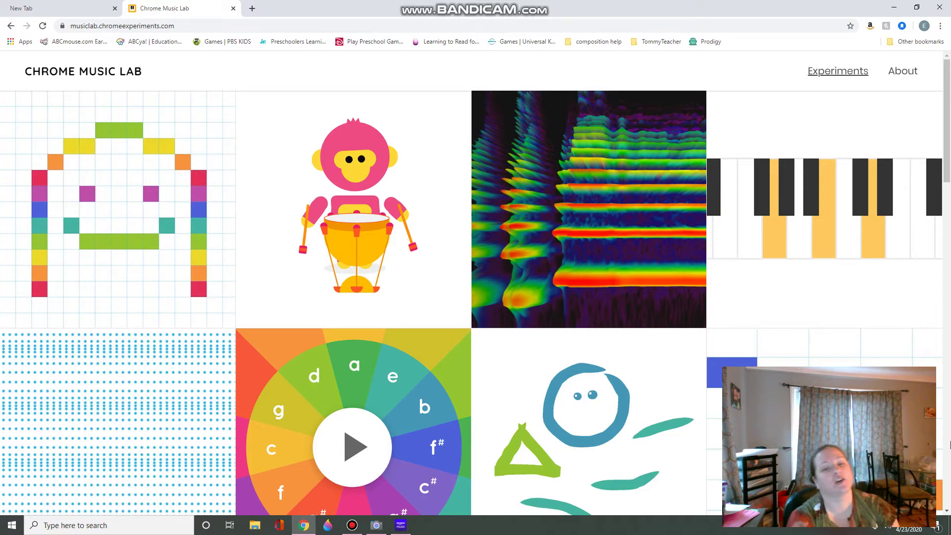
{"action": "left_click", "coordinate": [440, 224]}
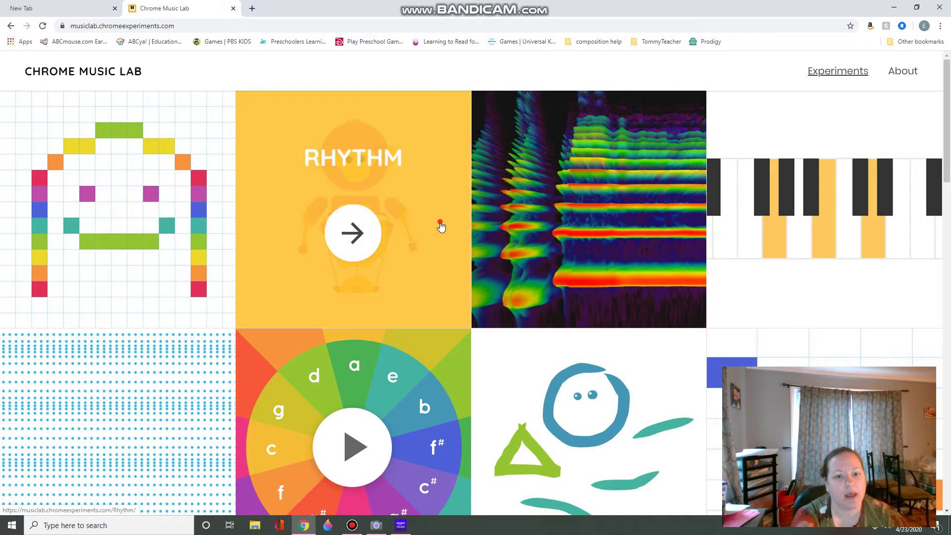
{"action": "left_click", "coordinate": [366, 238]}
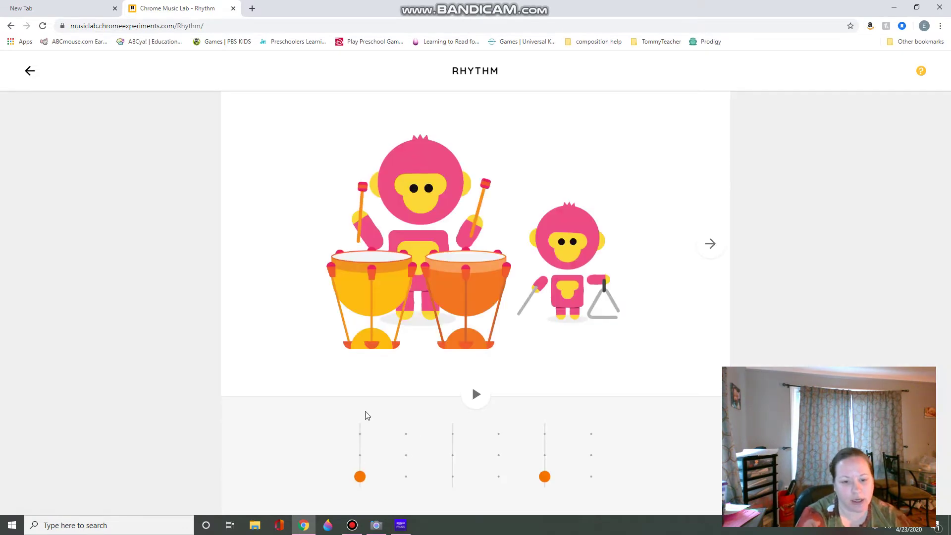
Try drum, timpani and triangle beats on the monkeys' first step, leaving it empty
{"action": "left_click", "coordinate": [361, 477]}
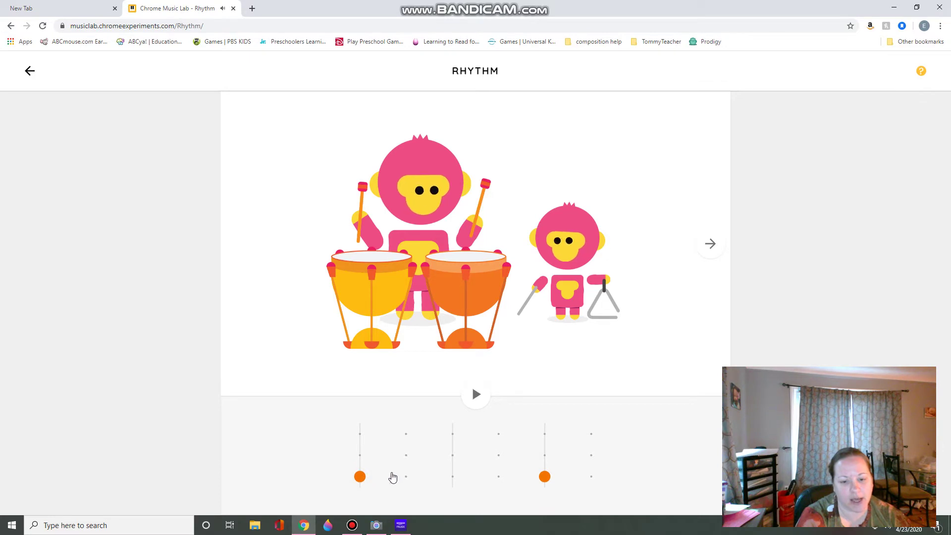
{"action": "left_click", "coordinate": [360, 456]}
{"action": "left_click", "coordinate": [360, 456]}
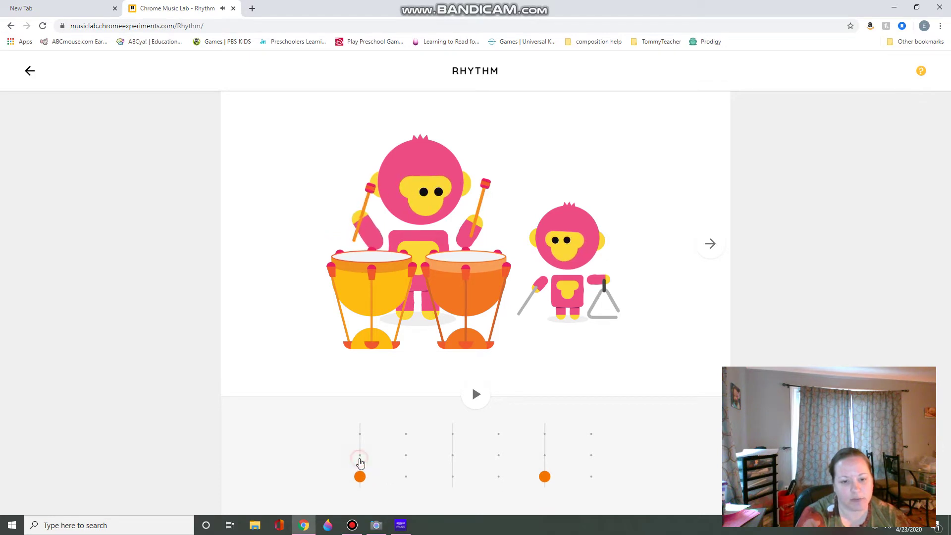
{"action": "left_click", "coordinate": [360, 456]}
{"action": "left_click", "coordinate": [361, 455]}
{"action": "left_click", "coordinate": [360, 438]}
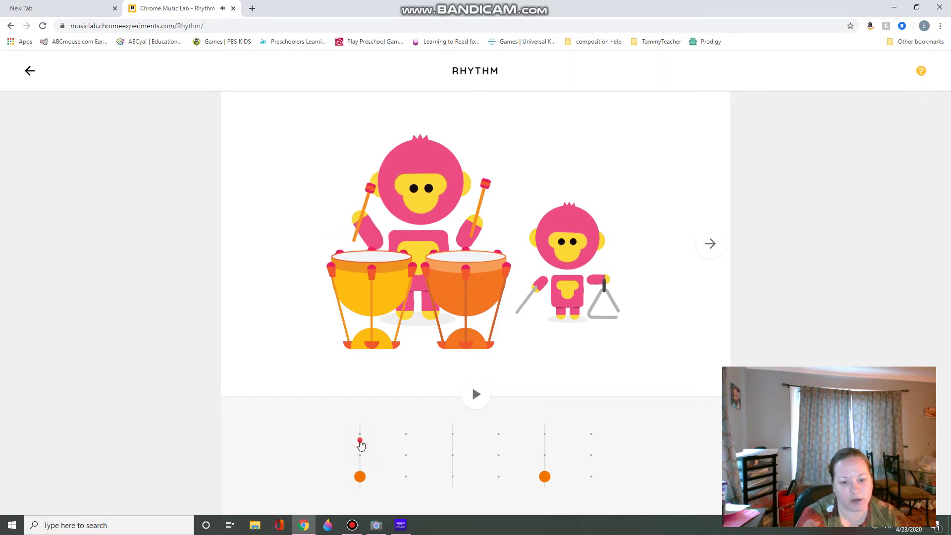
{"action": "left_click", "coordinate": [360, 436]}
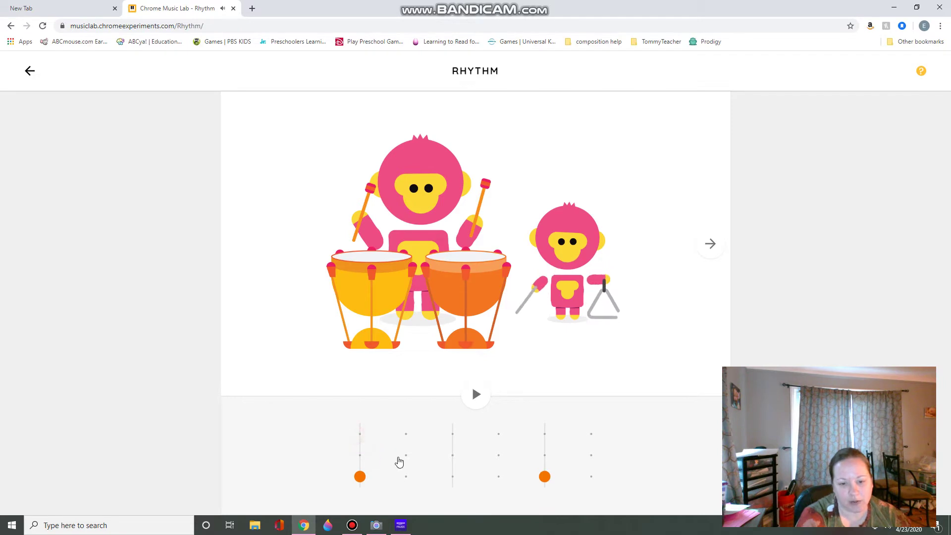
Add timpani and triangle beats on steps two, three, four and six, play, then switch bands
{"action": "left_click", "coordinate": [404, 455]}
{"action": "left_click", "coordinate": [406, 437]}
{"action": "left_click", "coordinate": [452, 477]}
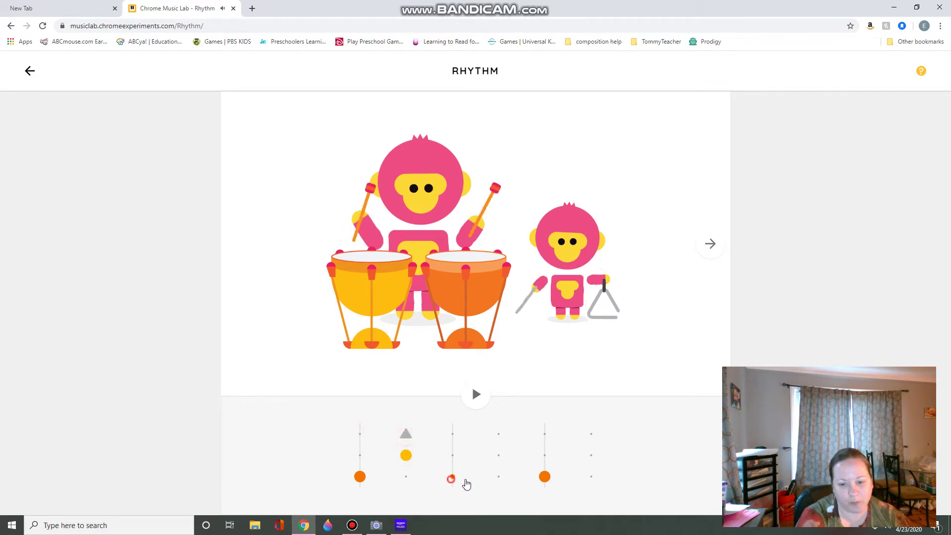
{"action": "left_click", "coordinate": [499, 455]}
{"action": "left_click", "coordinate": [499, 436]}
{"action": "left_click", "coordinate": [591, 454]}
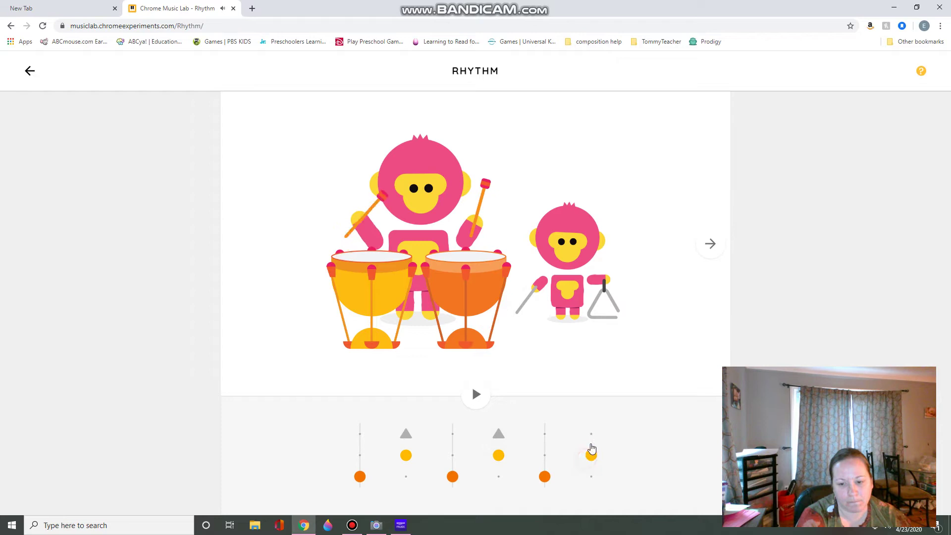
{"action": "left_click", "coordinate": [591, 434]}
{"action": "left_click", "coordinate": [474, 405]}
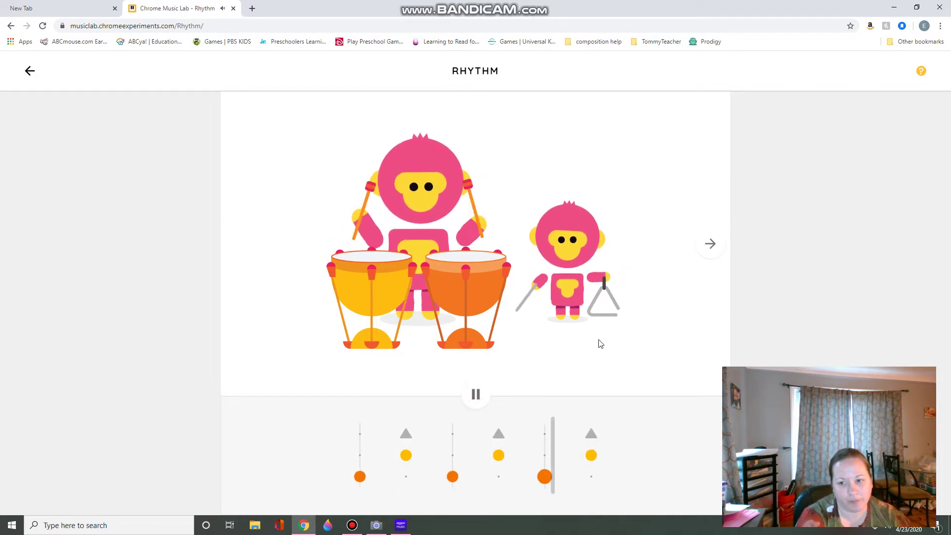
{"action": "left_click", "coordinate": [711, 245]}
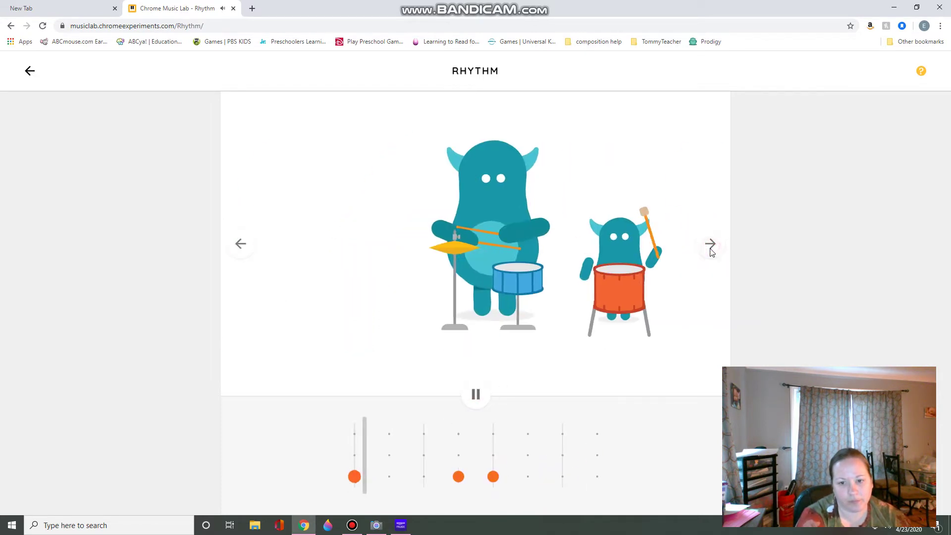
Give the monster band blue drums on steps 2, 6, 7, 8 and cymbals on 4, 6
{"action": "left_click", "coordinate": [389, 454]}
{"action": "left_click", "coordinate": [458, 434]}
{"action": "left_click", "coordinate": [528, 434]}
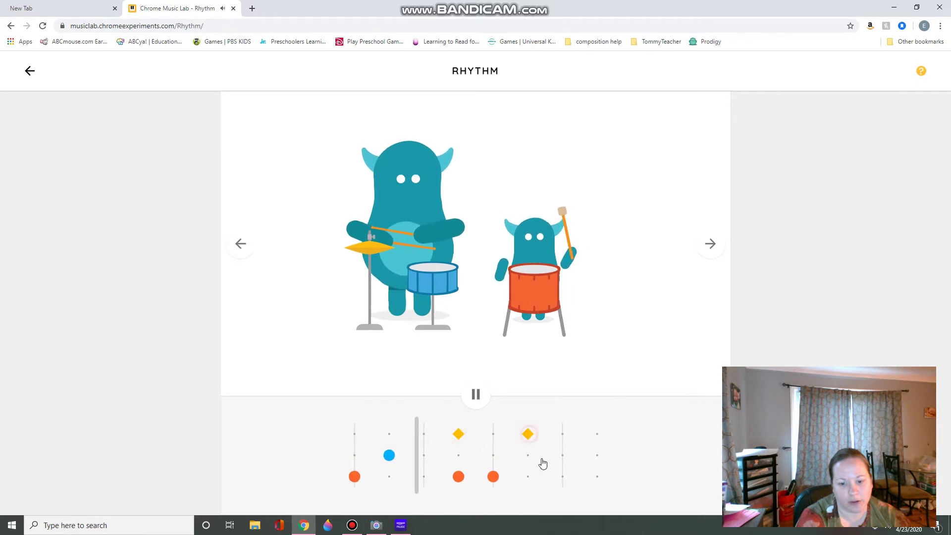
{"action": "left_click", "coordinate": [528, 455]}
{"action": "left_click", "coordinate": [562, 455]}
{"action": "left_click", "coordinate": [597, 455]}
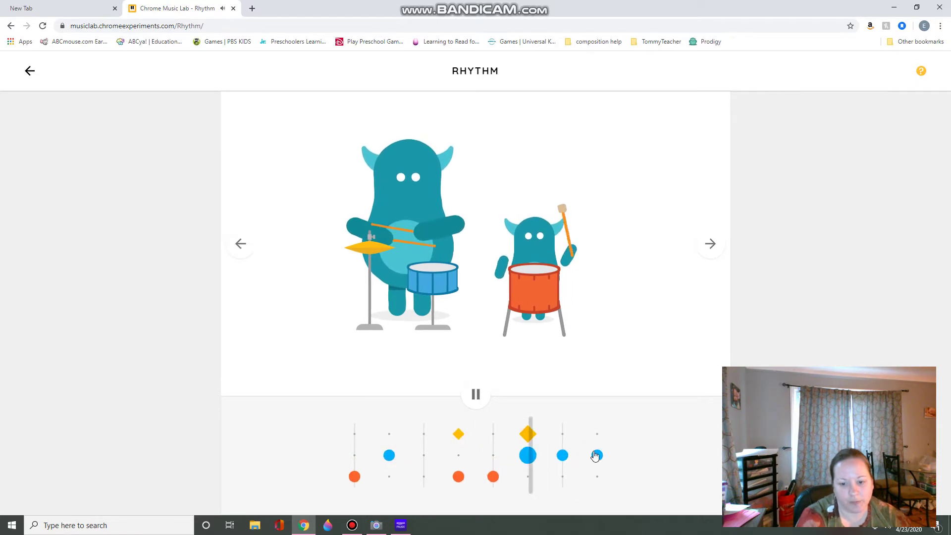
{"action": "left_click", "coordinate": [474, 395]}
{"action": "left_click", "coordinate": [713, 242]}
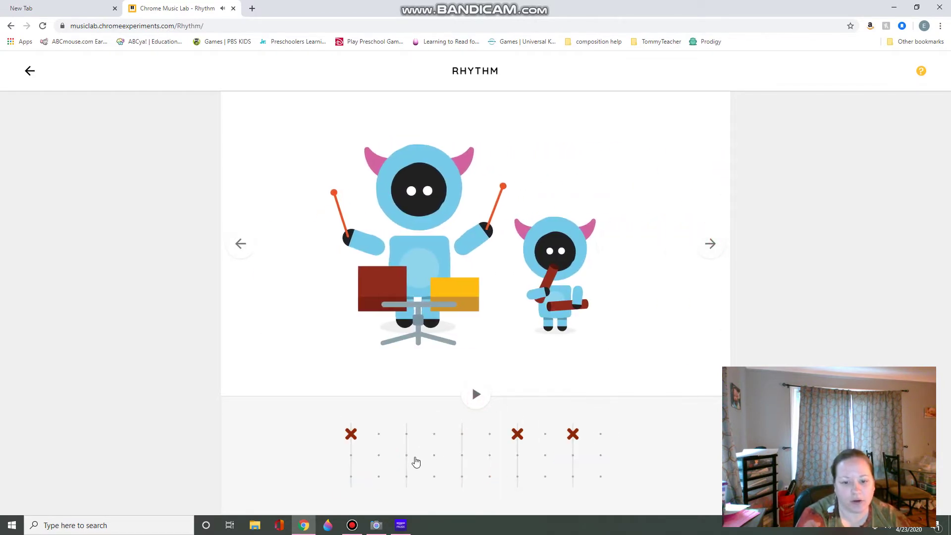
Build the robot band's yellow, X and dark block beats and play the rhythm
{"action": "left_click", "coordinate": [406, 455]}
{"action": "left_click", "coordinate": [379, 455]}
{"action": "left_click", "coordinate": [435, 435]}
{"action": "left_click", "coordinate": [462, 476]}
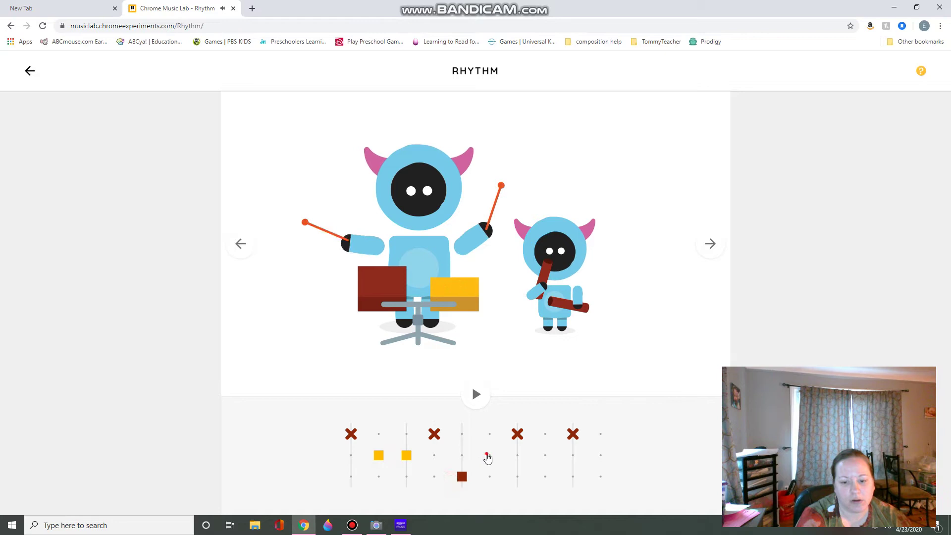
{"action": "left_click", "coordinate": [489, 455]}
{"action": "left_click", "coordinate": [518, 477]}
{"action": "left_click", "coordinate": [555, 474]}
{"action": "left_click", "coordinate": [601, 477]}
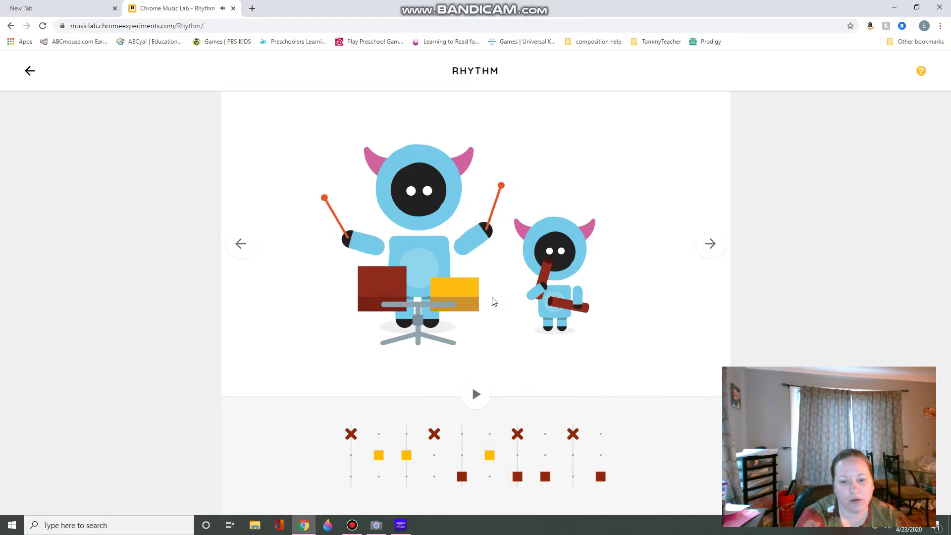
{"action": "left_click", "coordinate": [475, 395]}
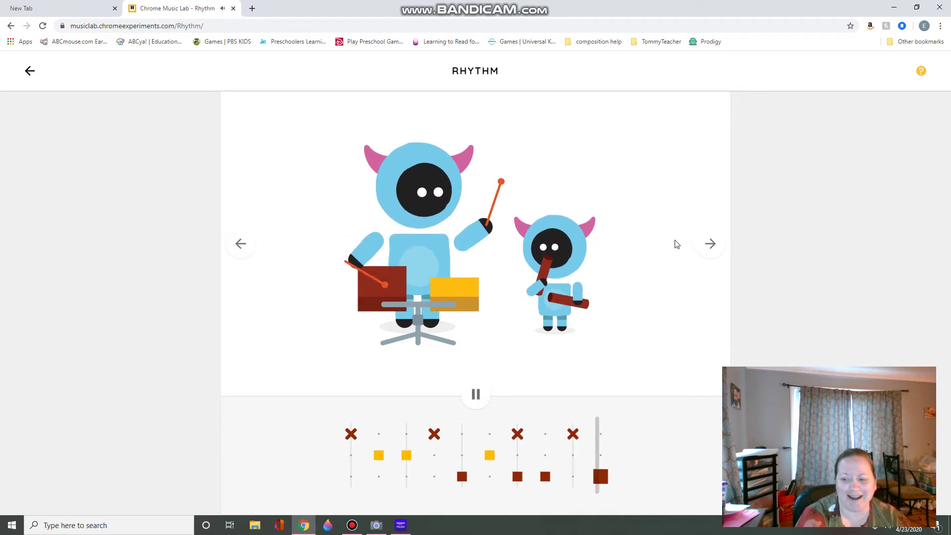
{"action": "left_click", "coordinate": [717, 251]}
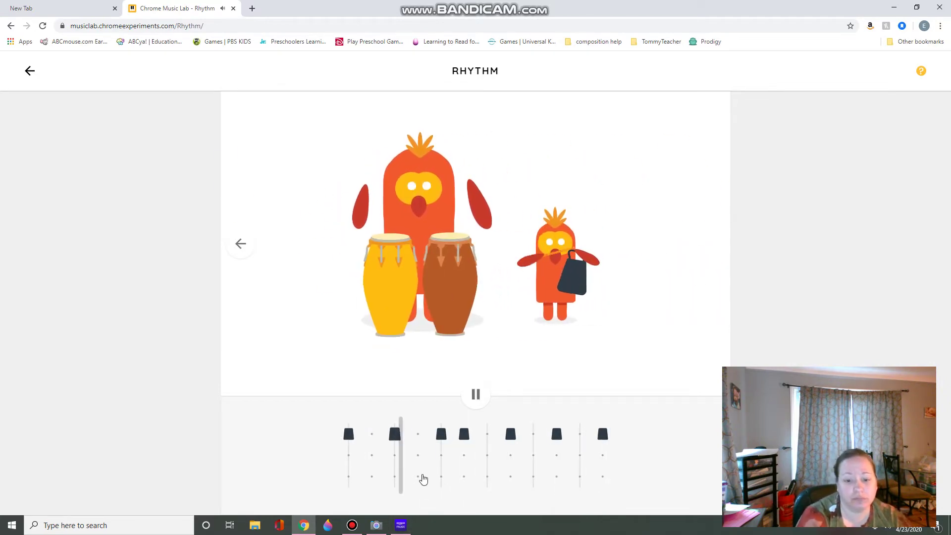
Add three orange and three yellow conga beats for the birds, then stop playback
{"action": "left_click", "coordinate": [418, 477]}
{"action": "left_click", "coordinate": [511, 477]}
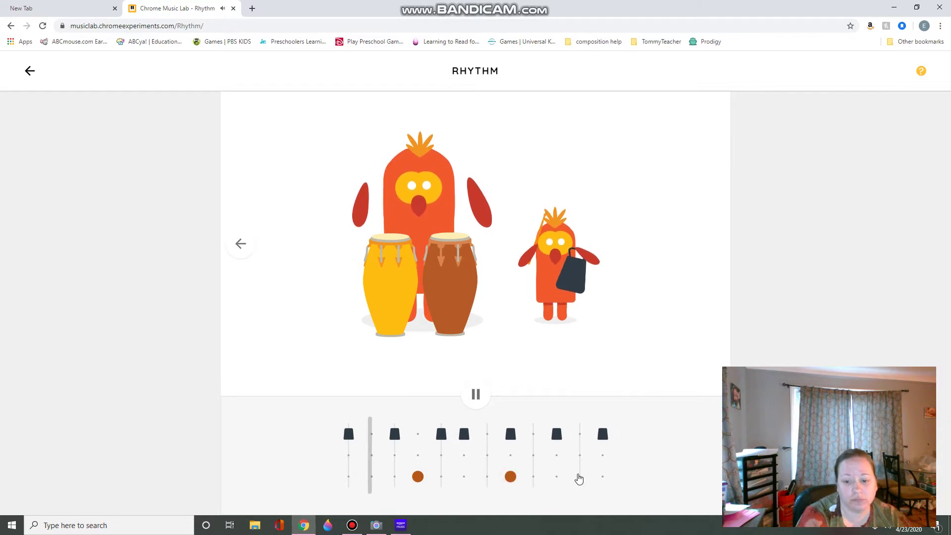
{"action": "left_click", "coordinate": [580, 476]}
{"action": "left_click", "coordinate": [418, 455]}
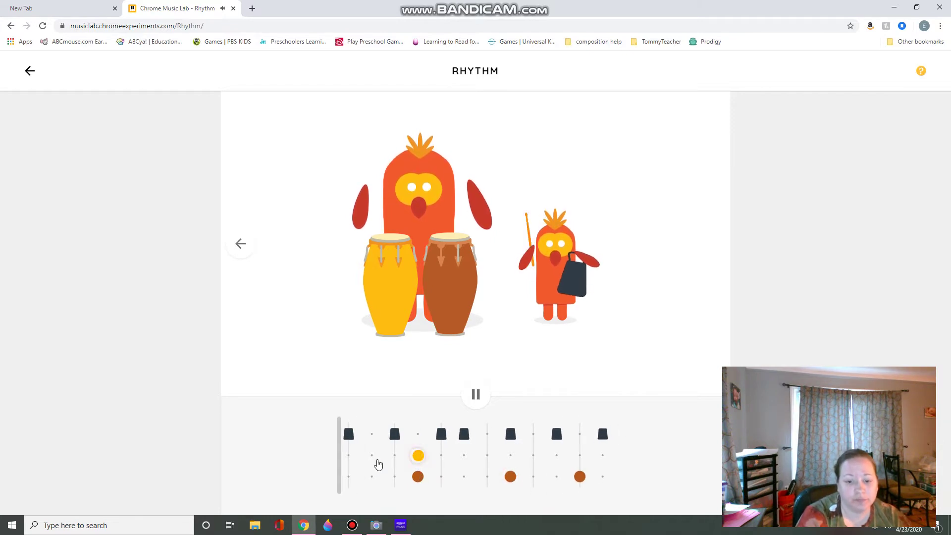
{"action": "left_click", "coordinate": [372, 456]}
{"action": "left_click", "coordinate": [464, 455]}
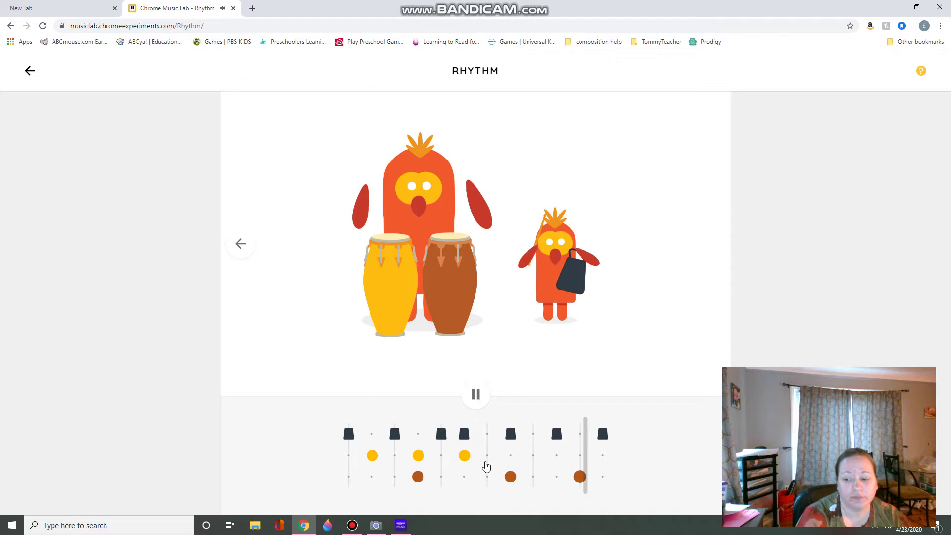
{"action": "key", "text": "space"}
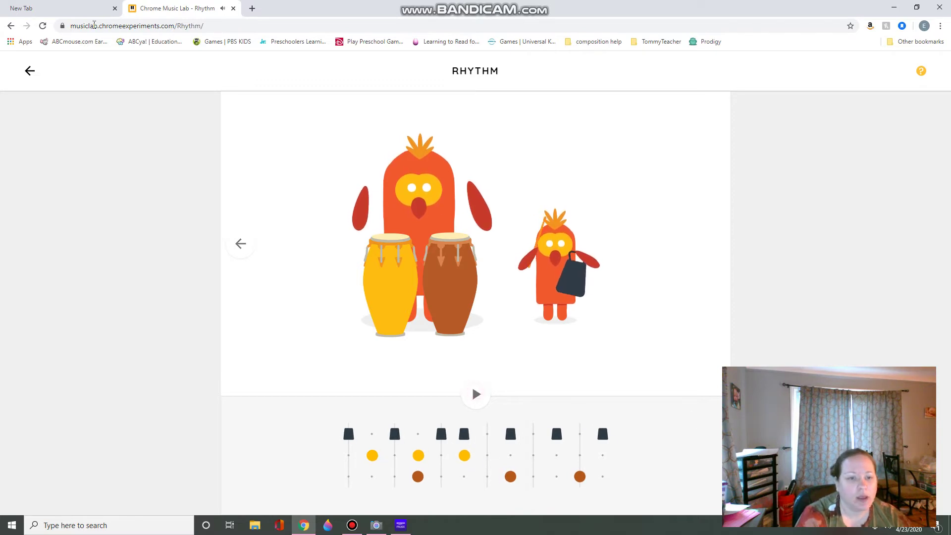
Open Spectrogram and view the flute, bird and trombone spectrograms before returning to the overview
{"action": "left_click", "coordinate": [30, 71]}
{"action": "left_click", "coordinate": [568, 197]}
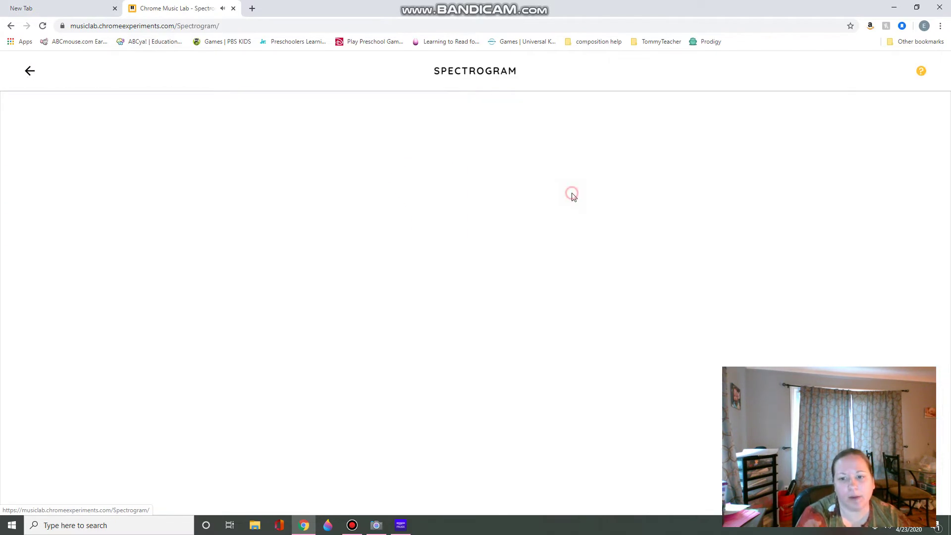
{"action": "left_click", "coordinate": [362, 486]}
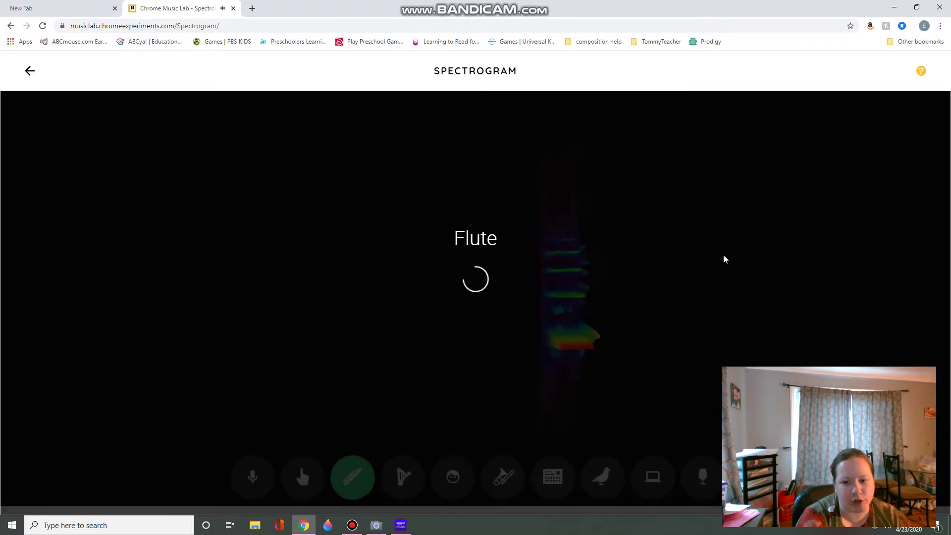
{"action": "left_click", "coordinate": [587, 479]}
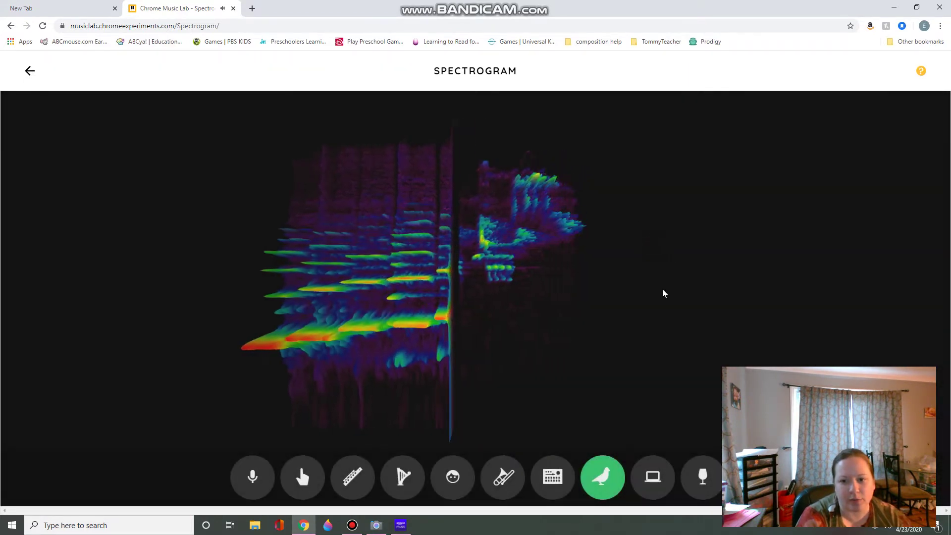
{"action": "left_click", "coordinate": [513, 485]}
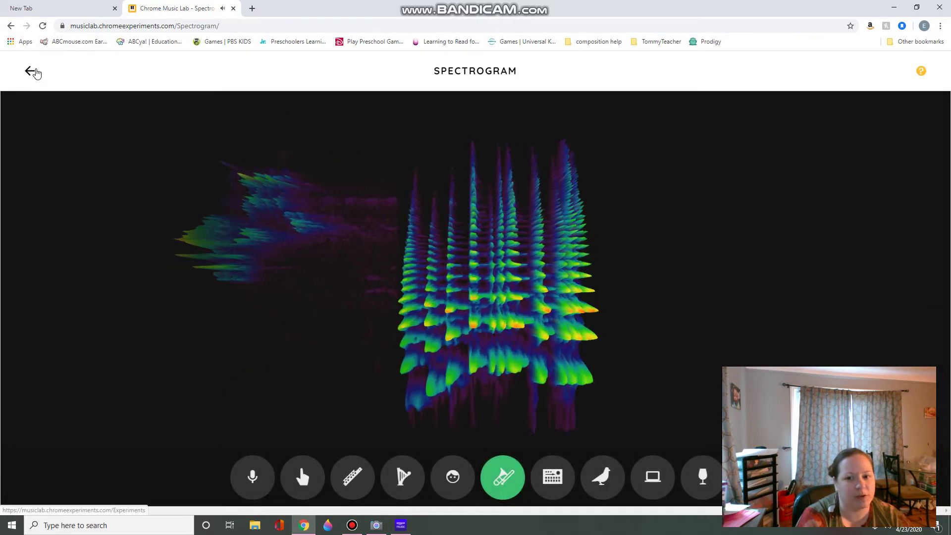
{"action": "left_click", "coordinate": [29, 71]}
Open Chords and play C, F and B major chords on the keyboard
{"action": "left_click", "coordinate": [832, 142]}
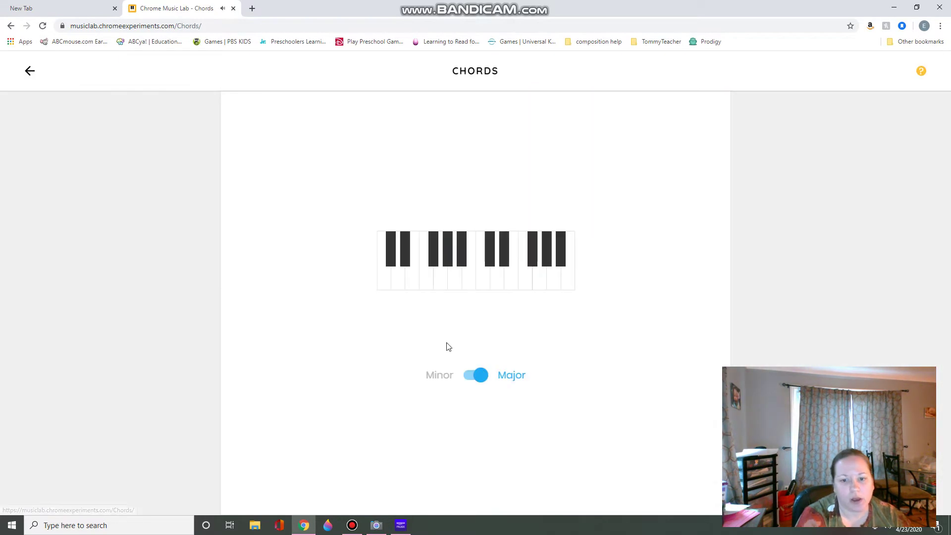
{"action": "left_click", "coordinate": [385, 281]}
{"action": "left_click", "coordinate": [427, 281]}
{"action": "left_click", "coordinate": [467, 283]}
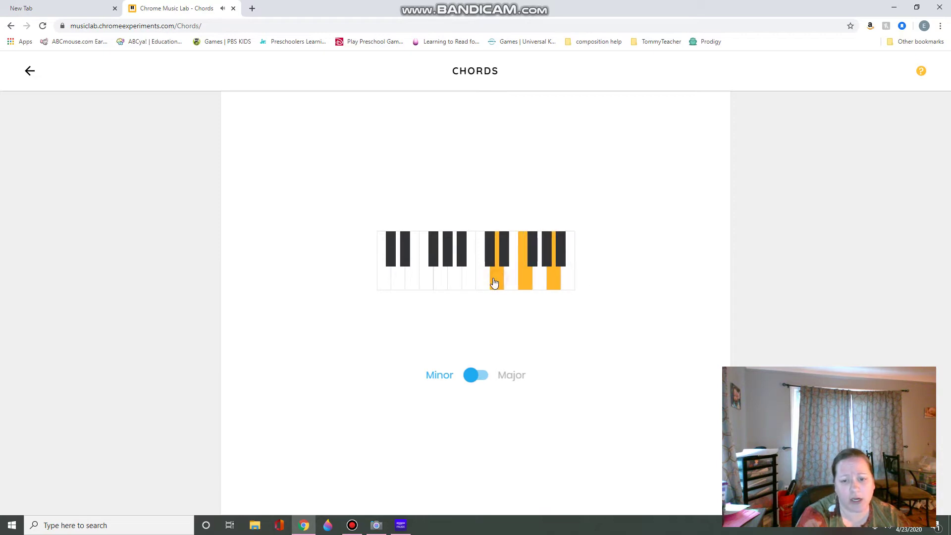
Open Sound Waves and play single piano notes plus a run across the keyboard
{"action": "left_click", "coordinate": [32, 74]}
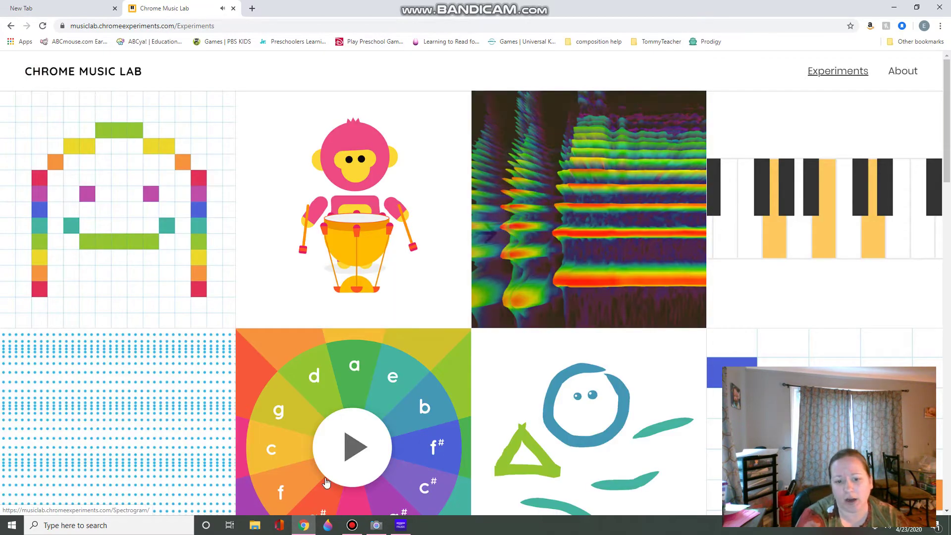
{"action": "scroll", "coordinate": [137, 311], "scroll_direction": "down", "scroll_amount": 3}
{"action": "left_click", "coordinate": [136, 308]}
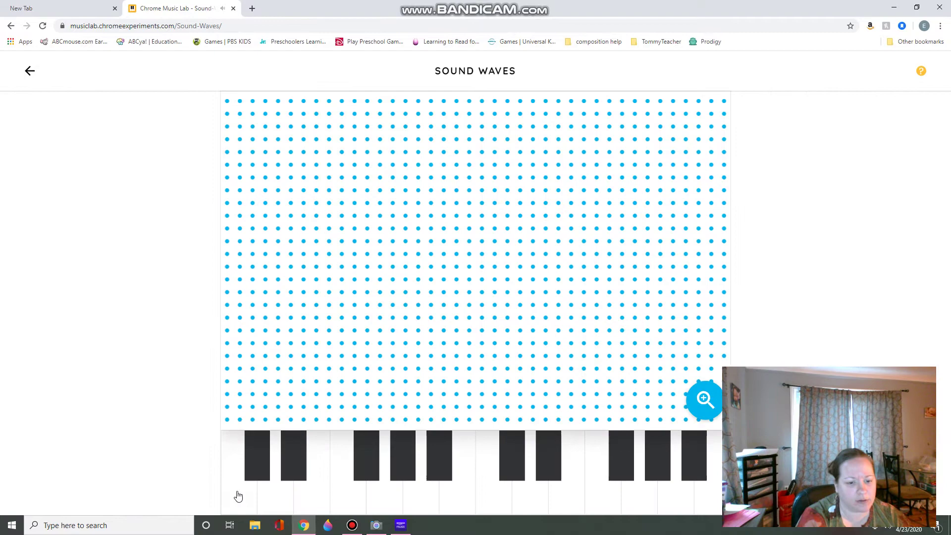
{"action": "left_click", "coordinate": [273, 451]}
{"action": "left_click", "coordinate": [278, 494]}
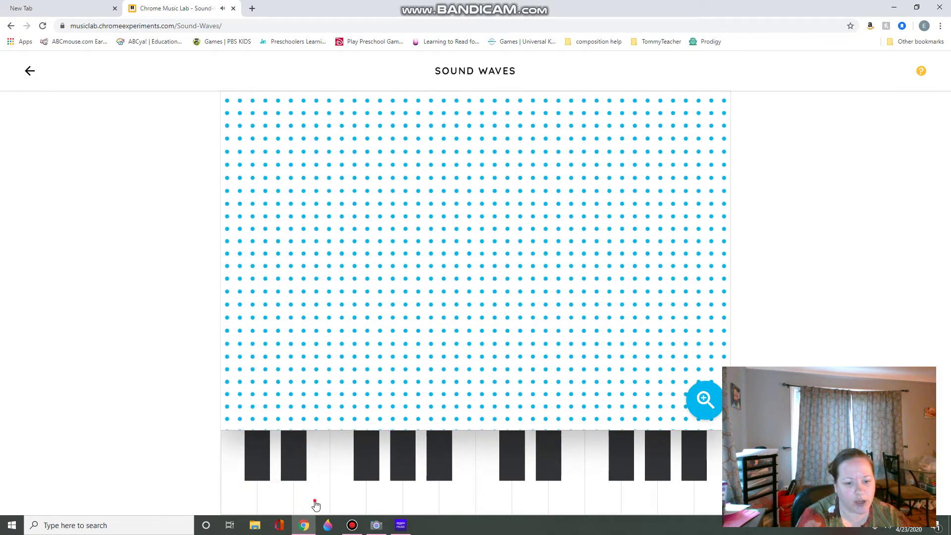
{"action": "left_click", "coordinate": [347, 490]}
{"action": "mouse_move", "coordinate": [603, 491]}
{"action": "left_mouse_down"}
{"action": "mouse_move", "coordinate": [719, 485]}
{"action": "mouse_move", "coordinate": [246, 491]}
{"action": "left_mouse_up"}
{"action": "left_click", "coordinate": [236, 488]}
{"action": "left_click", "coordinate": [235, 488]}
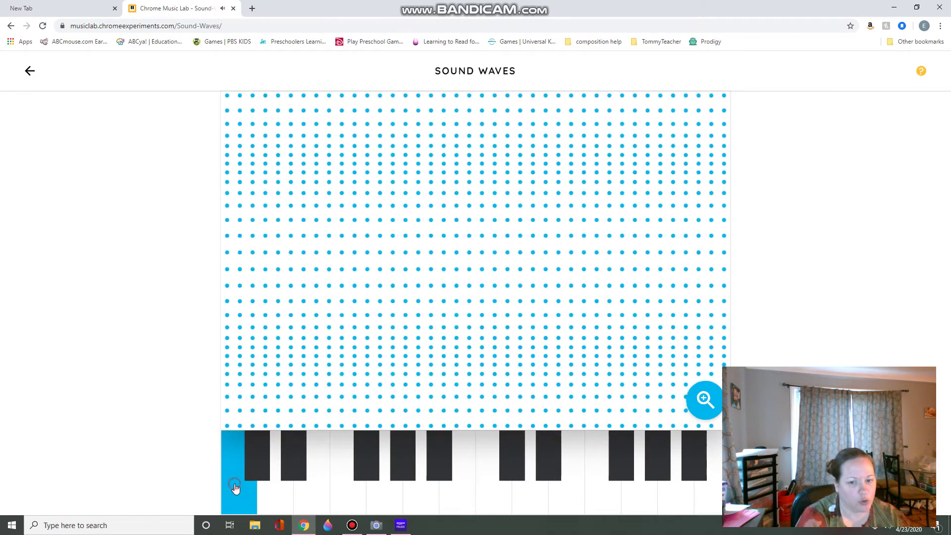
Open Arpeggios and play G, D, F# major then a, g#, f, f# minor chords
{"action": "left_click", "coordinate": [30, 72]}
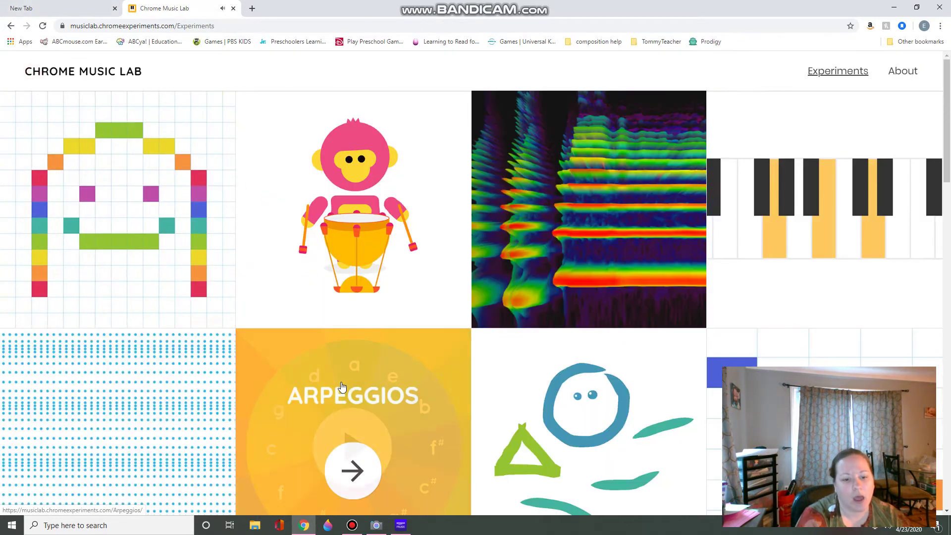
{"action": "left_click", "coordinate": [345, 385]}
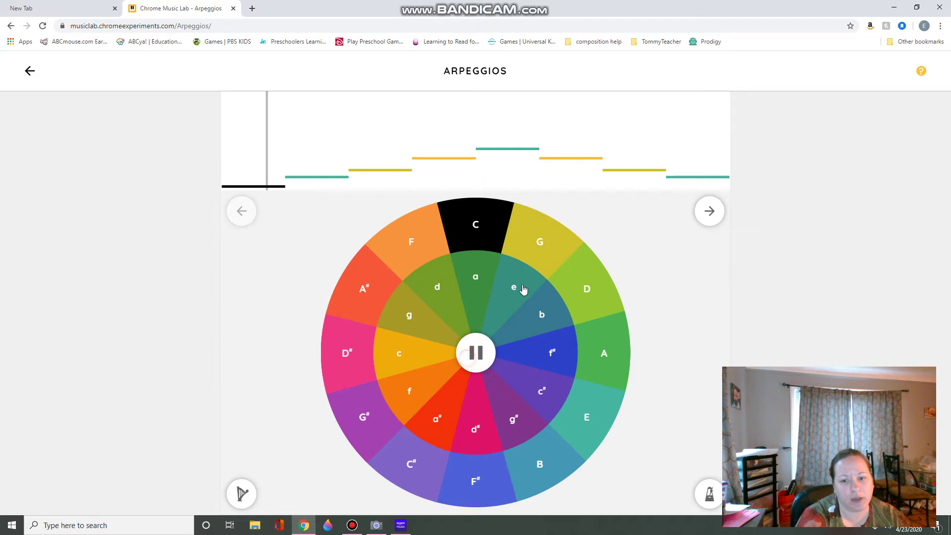
{"action": "left_click", "coordinate": [540, 250]}
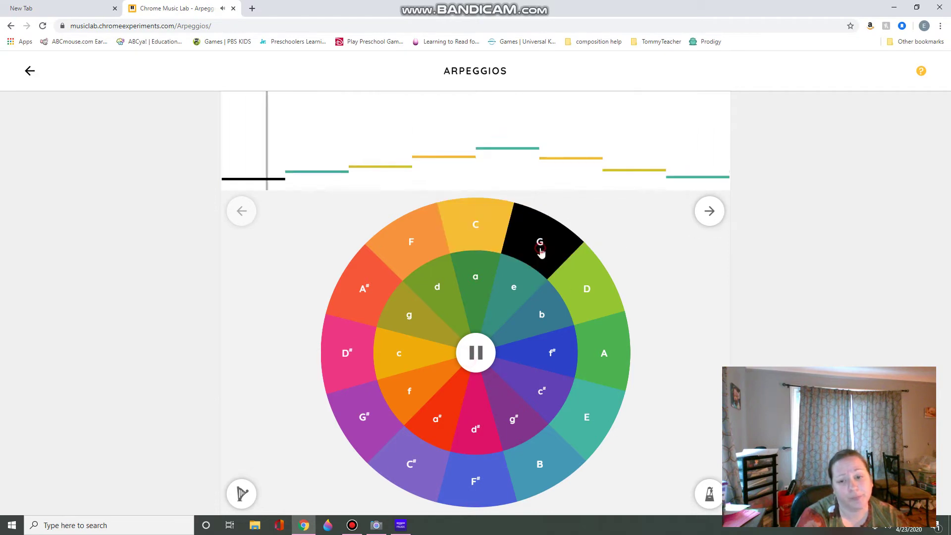
{"action": "left_click", "coordinate": [610, 291]}
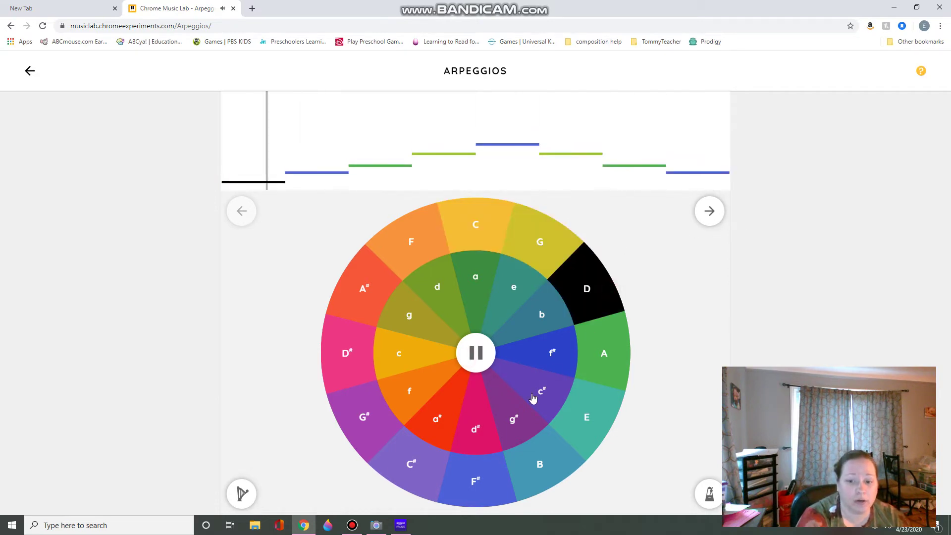
{"action": "left_click", "coordinate": [479, 473]}
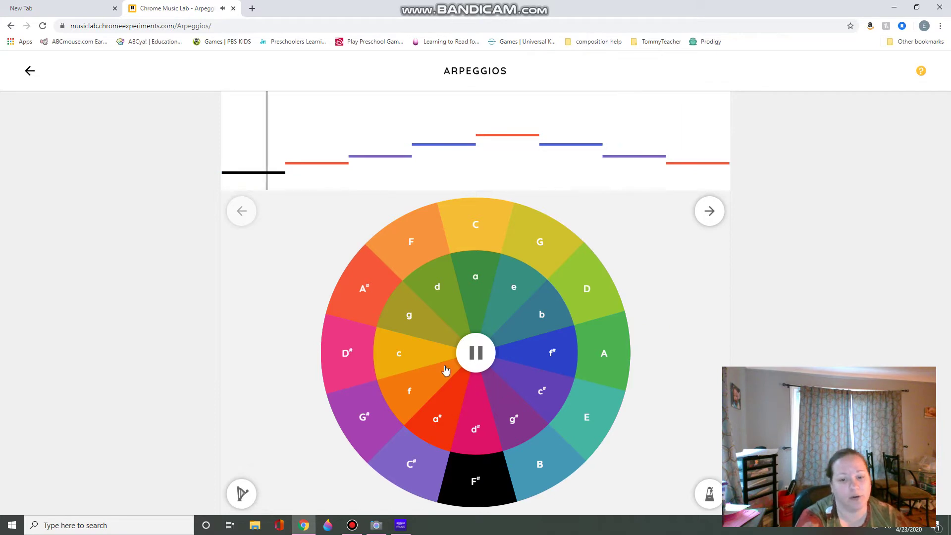
{"action": "left_click", "coordinate": [416, 315]}
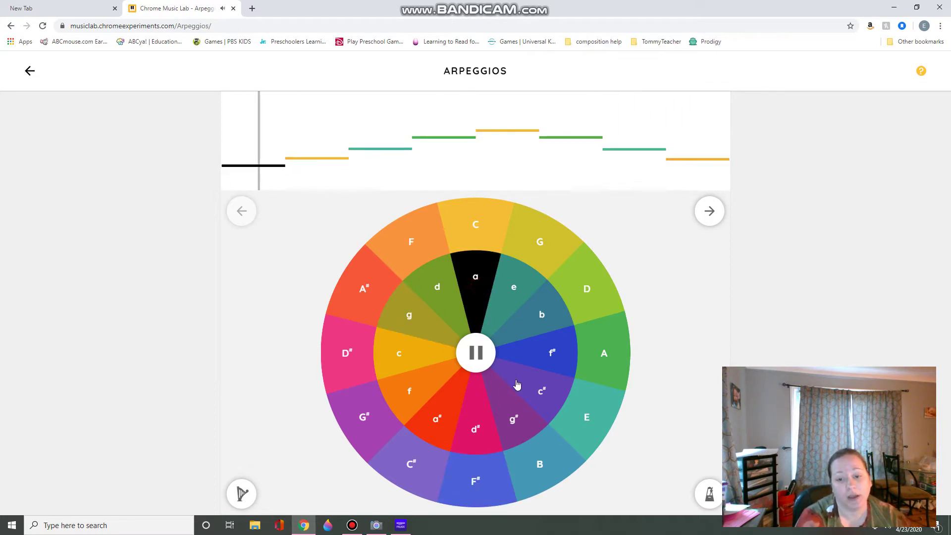
{"action": "left_click", "coordinate": [513, 416]}
{"action": "left_click", "coordinate": [411, 397]}
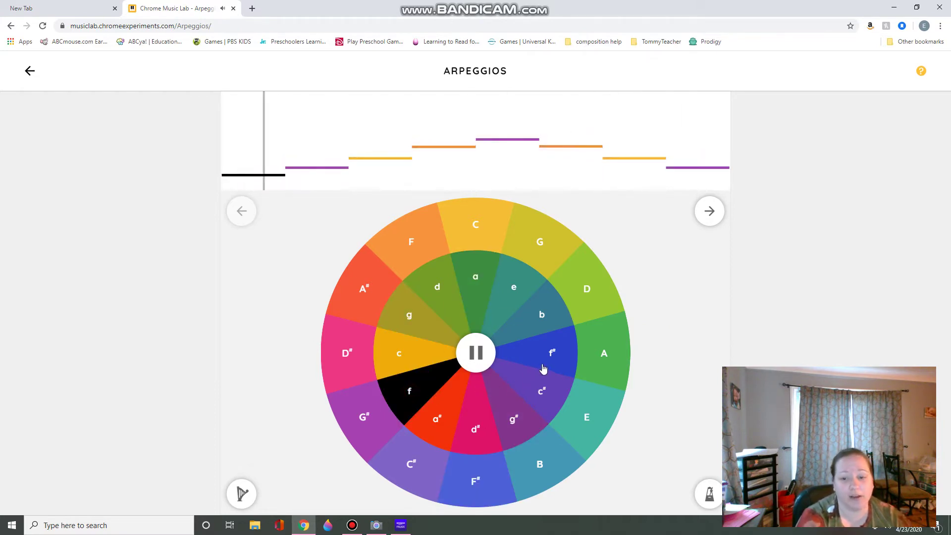
{"action": "left_click", "coordinate": [558, 352]}
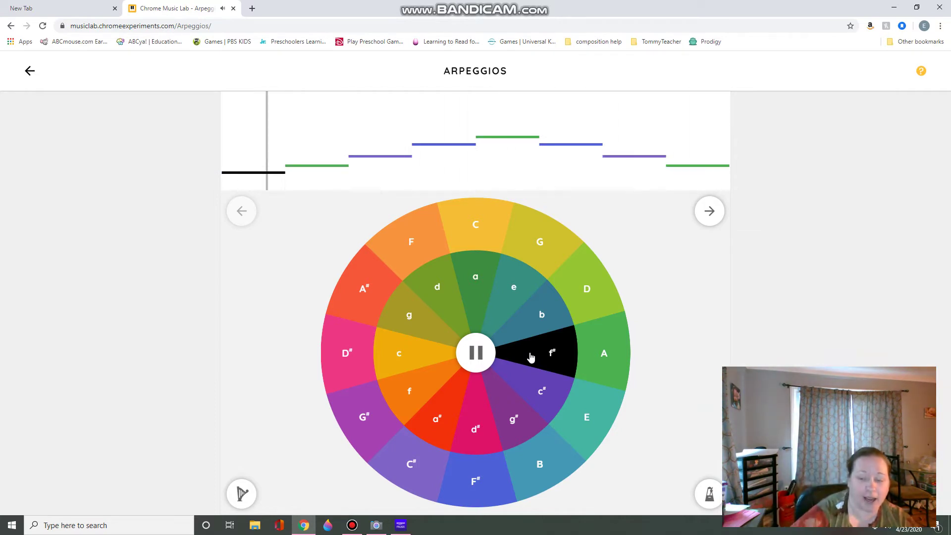
Step through the arpeggio patterns to the two-note chord, switch to piano, and set tempo 153
{"action": "left_click", "coordinate": [711, 214]}
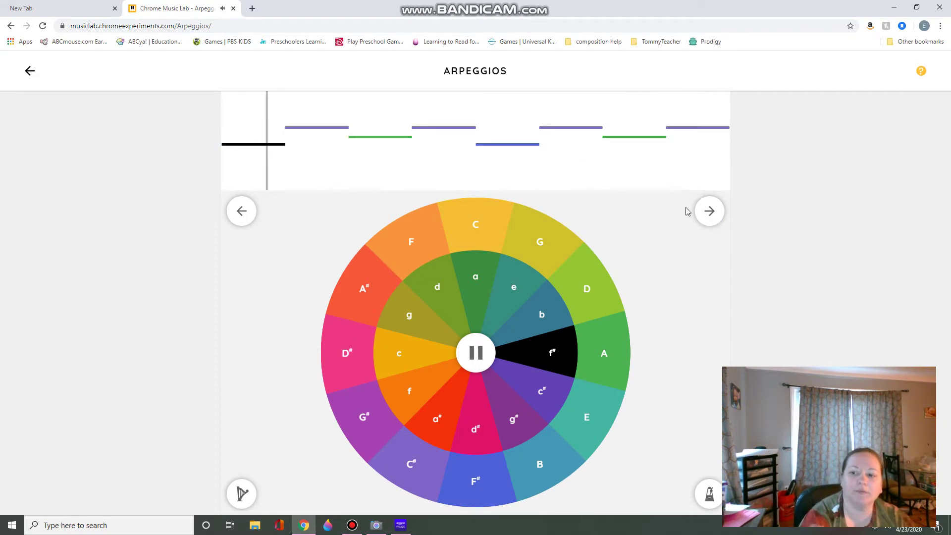
{"action": "left_click", "coordinate": [712, 210]}
{"action": "left_click", "coordinate": [714, 209]}
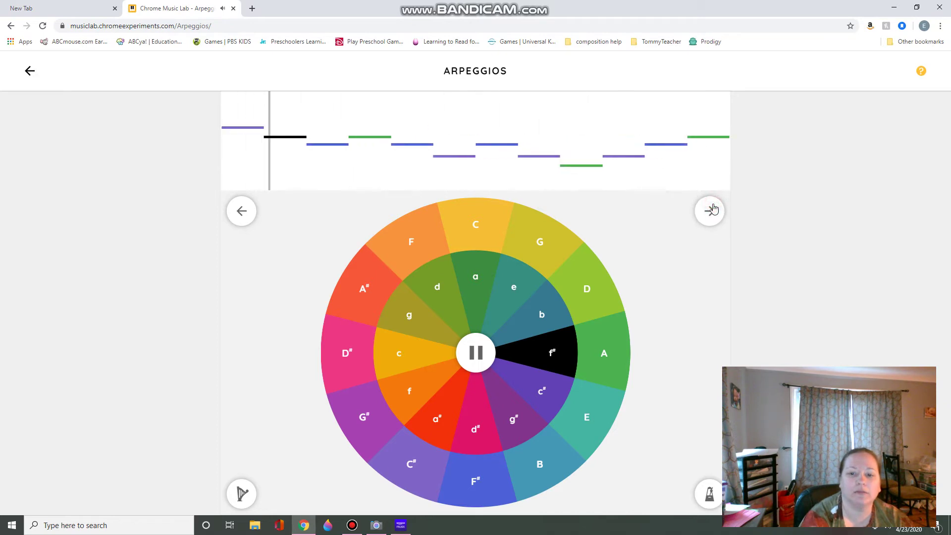
{"action": "left_click", "coordinate": [713, 207]}
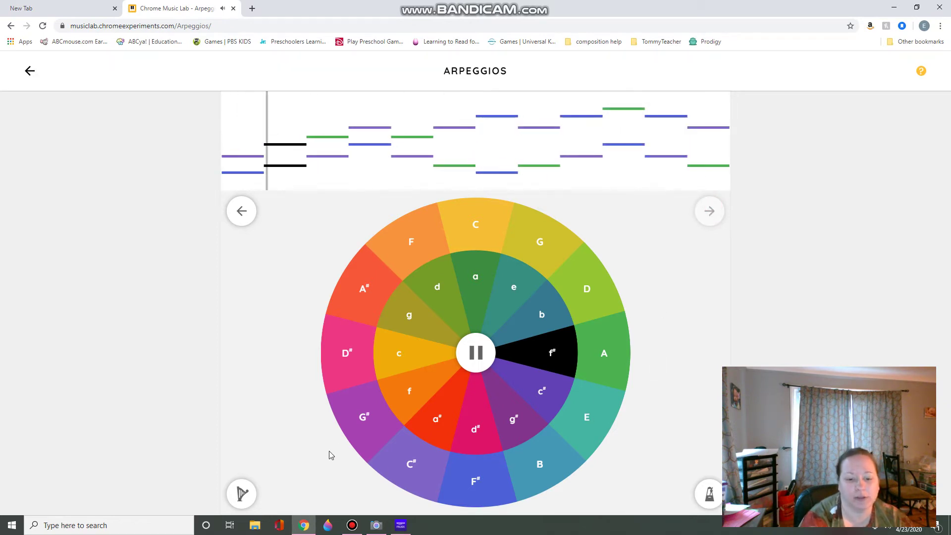
{"action": "left_click", "coordinate": [247, 499]}
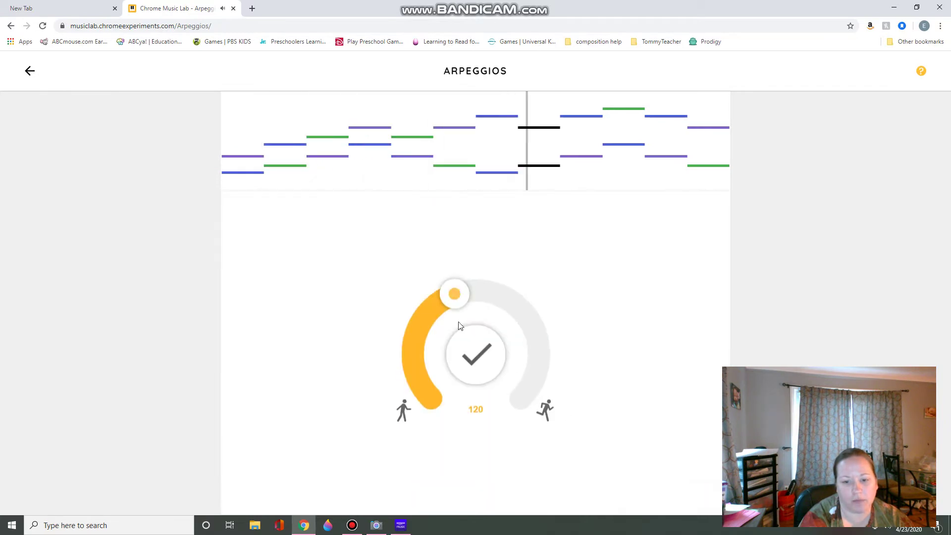
{"action": "left_click_drag", "start_coordinate": [456, 325], "coordinate": [396, 468]}
Open Kandinsky and handwrite a name across the canvas
{"action": "left_click", "coordinate": [30, 72]}
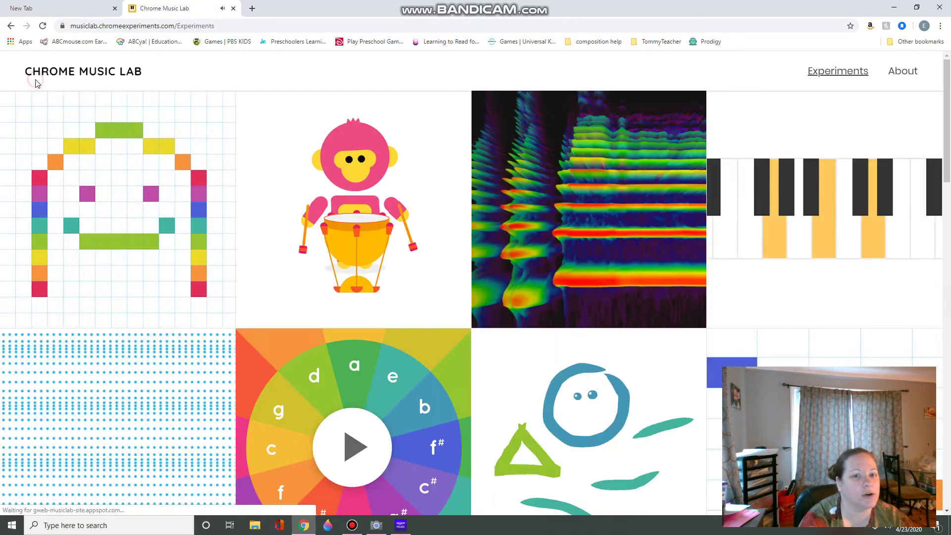
{"action": "left_click", "coordinate": [623, 417]}
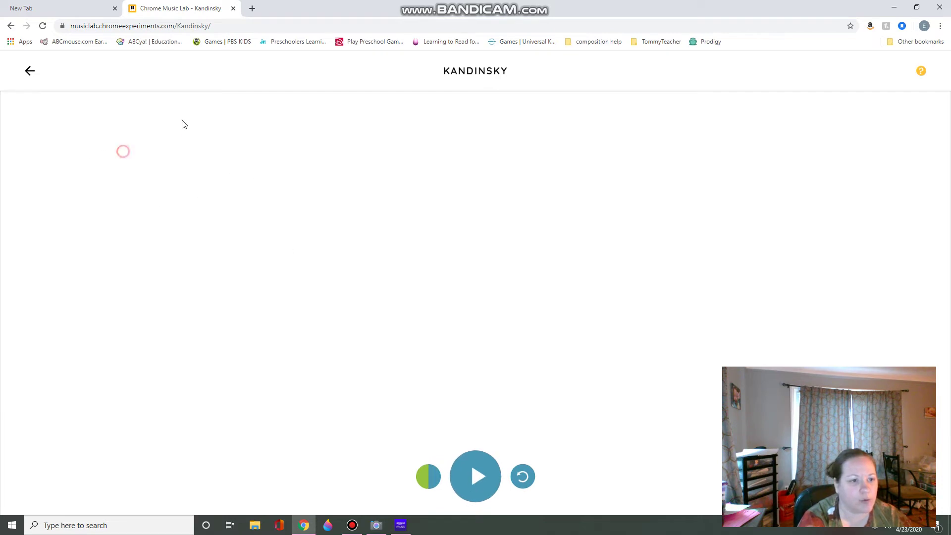
{"action": "mouse_move", "coordinate": [182, 124]}
{"action": "left_mouse_down"}
{"action": "mouse_move", "coordinate": [41, 178]}
{"action": "mouse_move", "coordinate": [207, 255]}
{"action": "left_mouse_up"}
{"action": "mouse_move", "coordinate": [178, 217]}
{"action": "left_mouse_down"}
{"action": "mouse_move", "coordinate": [245, 192]}
{"action": "mouse_move", "coordinate": [297, 204]}
{"action": "mouse_move", "coordinate": [312, 227]}
{"action": "mouse_move", "coordinate": [421, 268]}
{"action": "mouse_move", "coordinate": [412, 246]}
{"action": "mouse_move", "coordinate": [468, 309]}
{"action": "left_mouse_up"}
{"action": "left_click_drag", "start_coordinate": [420, 191], "coordinate": [386, 184]}
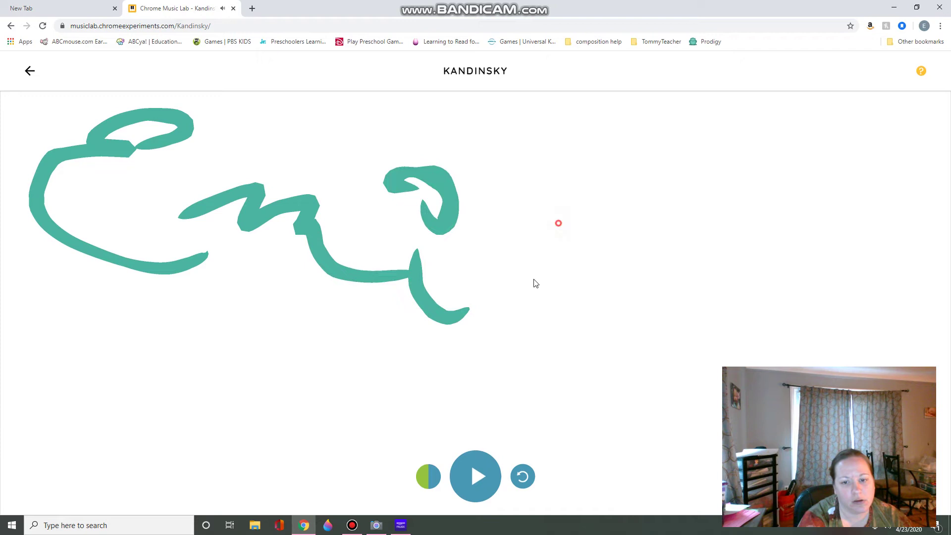
{"action": "mouse_move", "coordinate": [551, 238]}
{"action": "left_mouse_down"}
{"action": "mouse_move", "coordinate": [530, 328]}
{"action": "mouse_move", "coordinate": [570, 341]}
{"action": "left_mouse_up"}
{"action": "mouse_move", "coordinate": [599, 337]}
{"action": "left_mouse_down"}
{"action": "mouse_move", "coordinate": [571, 438]}
{"action": "mouse_move", "coordinate": [403, 392]}
{"action": "left_mouse_up"}
Play the drawing, recolour it purple-pink then orange-yellow, and undo three strokes
{"action": "left_click", "coordinate": [483, 474]}
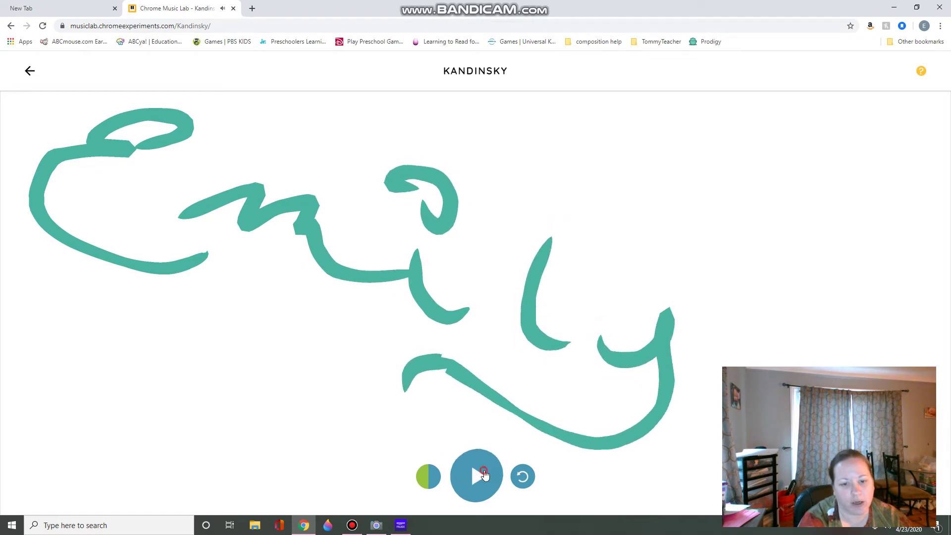
{"action": "left_click", "coordinate": [430, 481]}
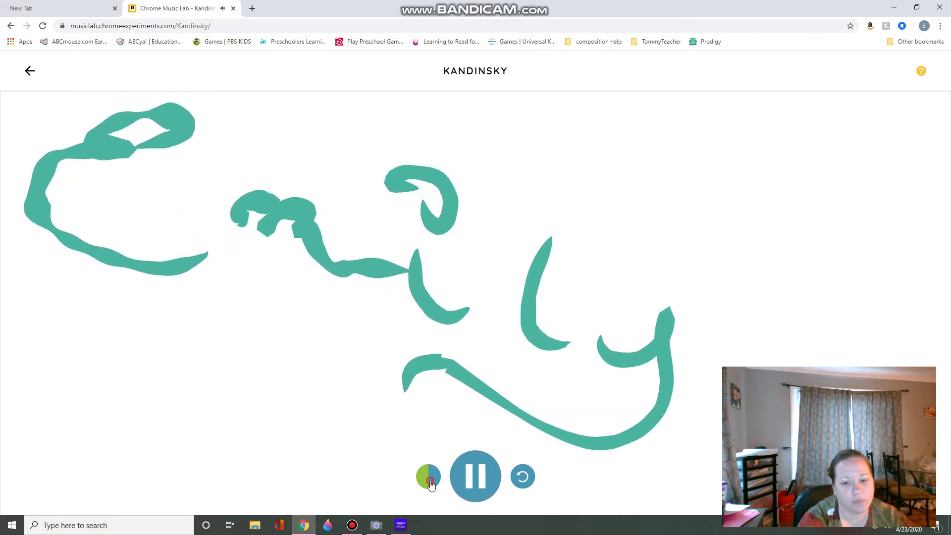
{"action": "left_click", "coordinate": [428, 417]}
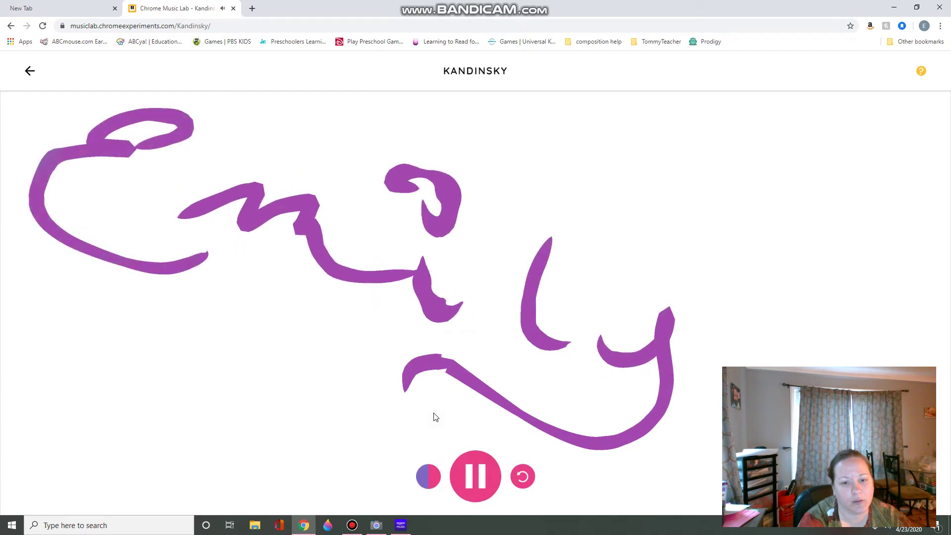
{"action": "left_click", "coordinate": [429, 473]}
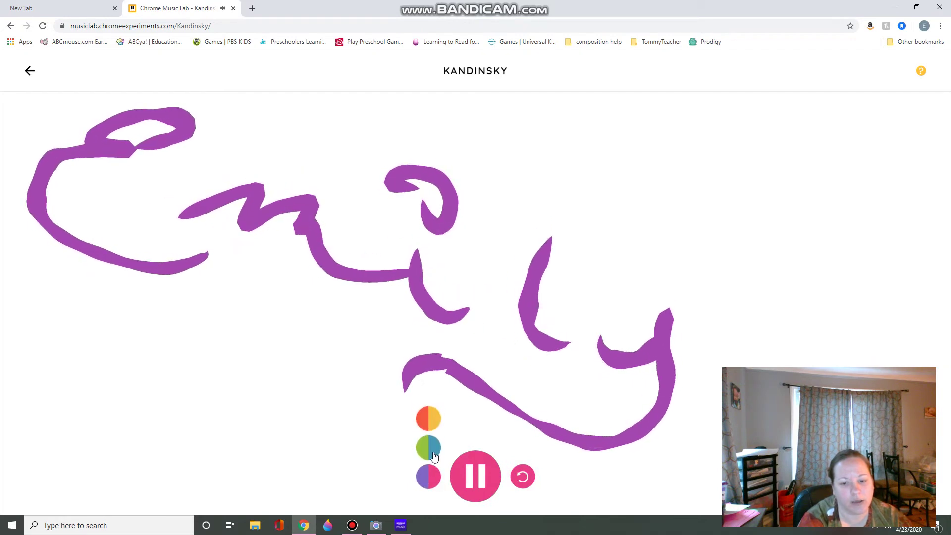
{"action": "left_click", "coordinate": [429, 419]}
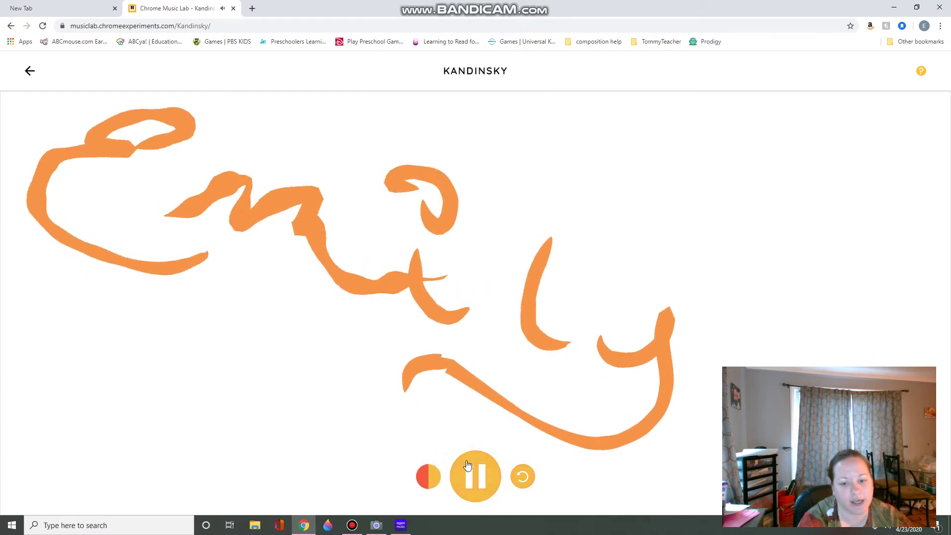
{"action": "left_click", "coordinate": [529, 478]}
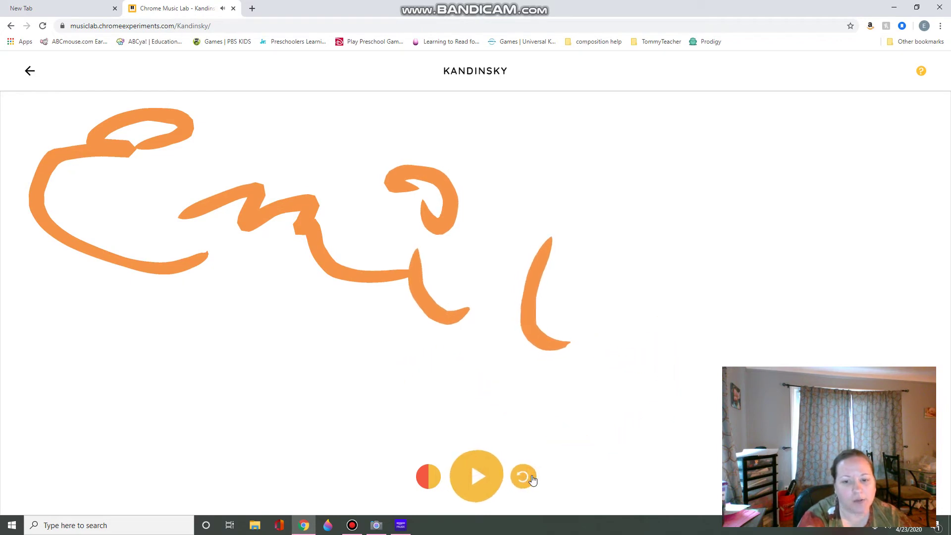
{"action": "left_click", "coordinate": [531, 478]}
{"action": "left_click", "coordinate": [531, 478]}
Undo the leftover strokes, then add a centre circle, stem and two leaves to the flower
{"action": "left_click", "coordinate": [531, 478]}
{"action": "left_click", "coordinate": [531, 478]}
{"action": "left_click", "coordinate": [531, 478]}
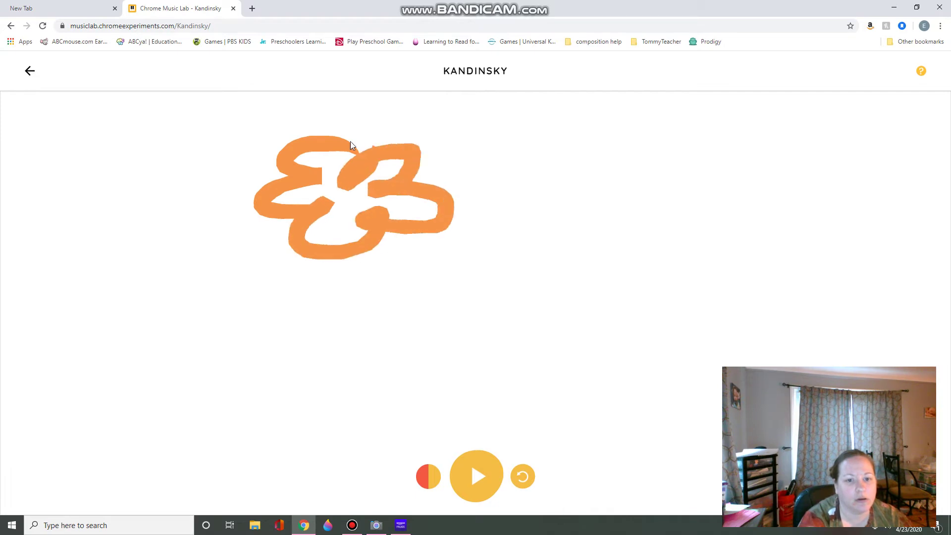
{"action": "left_click_drag", "start_coordinate": [338, 197], "coordinate": [374, 189]}
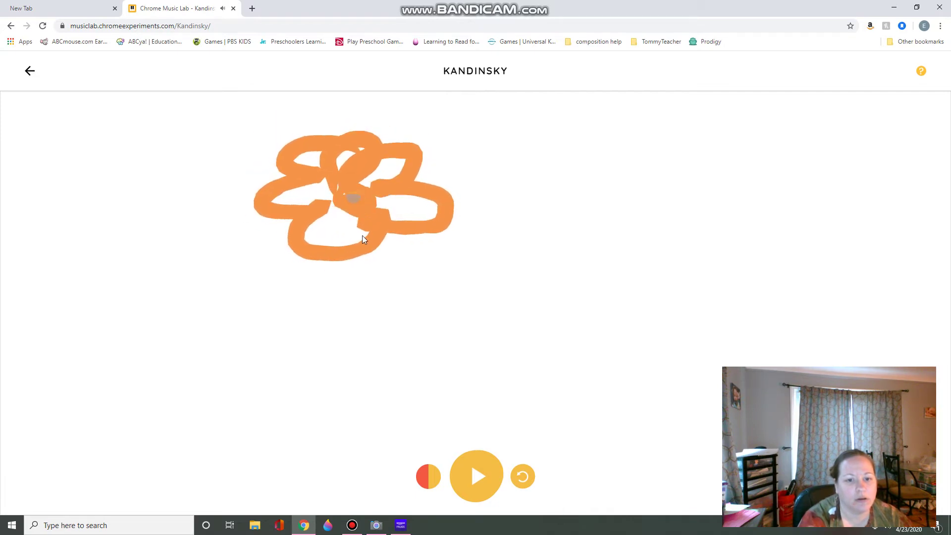
{"action": "left_click_drag", "start_coordinate": [372, 264], "coordinate": [244, 372]}
{"action": "left_click_drag", "start_coordinate": [394, 283], "coordinate": [426, 367]}
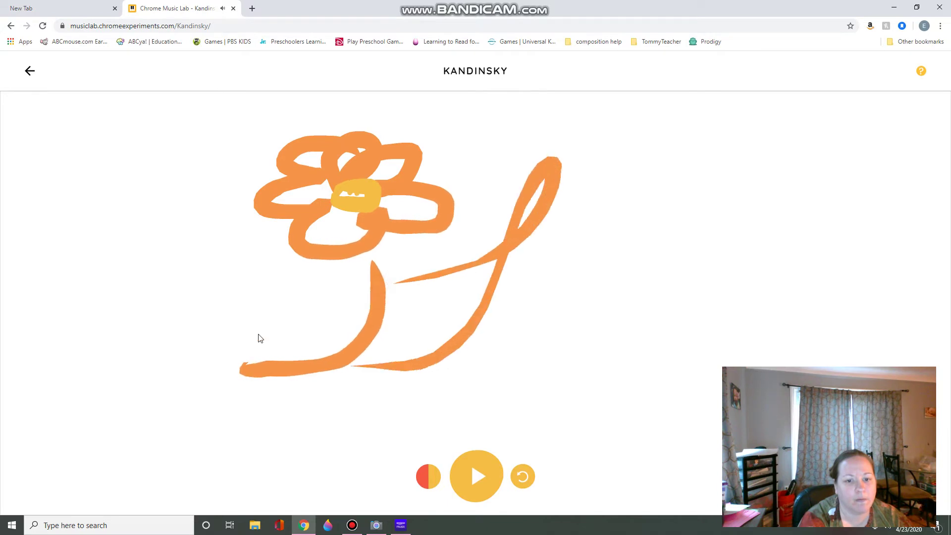
{"action": "left_click_drag", "start_coordinate": [259, 336], "coordinate": [324, 373]}
Play the flower drawing, pause it, and undo its strokes
{"action": "left_click", "coordinate": [469, 467]}
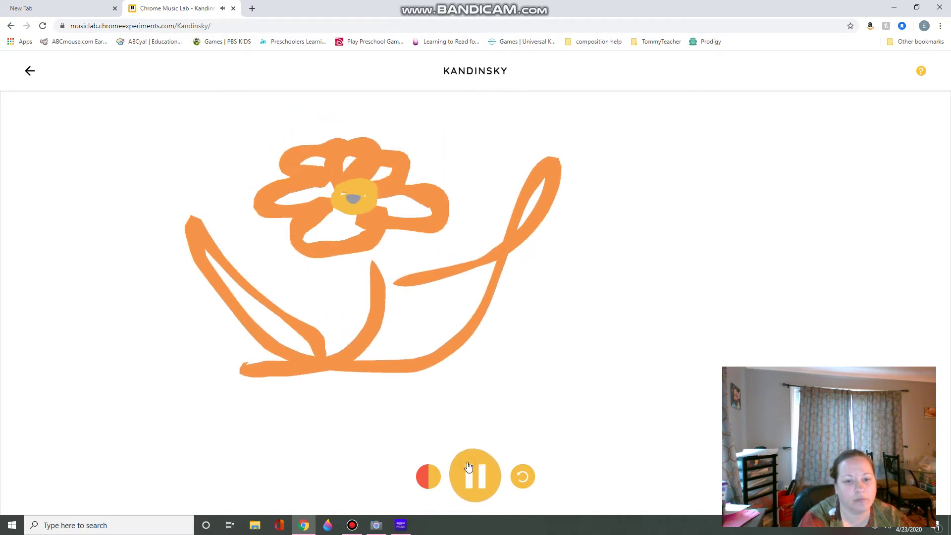
{"action": "left_click", "coordinate": [476, 471]}
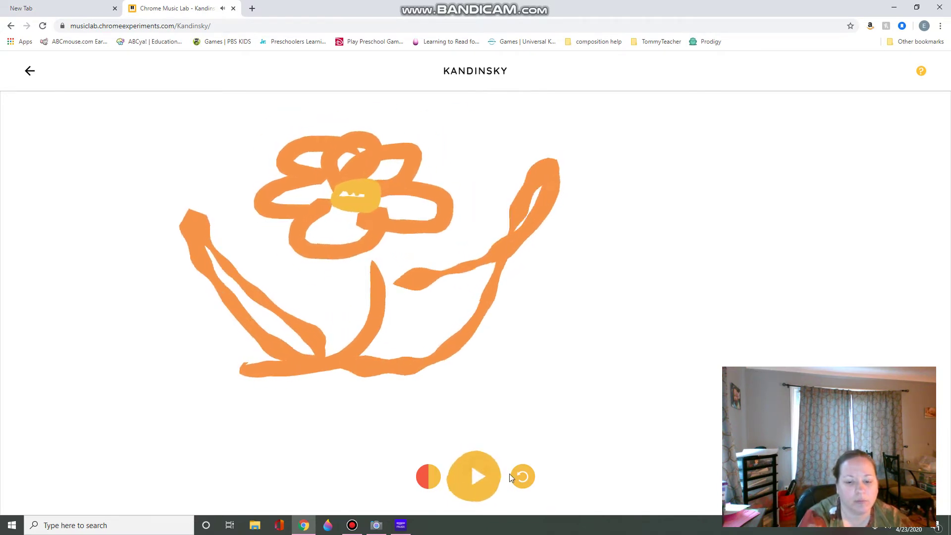
{"action": "left_click", "coordinate": [528, 477]}
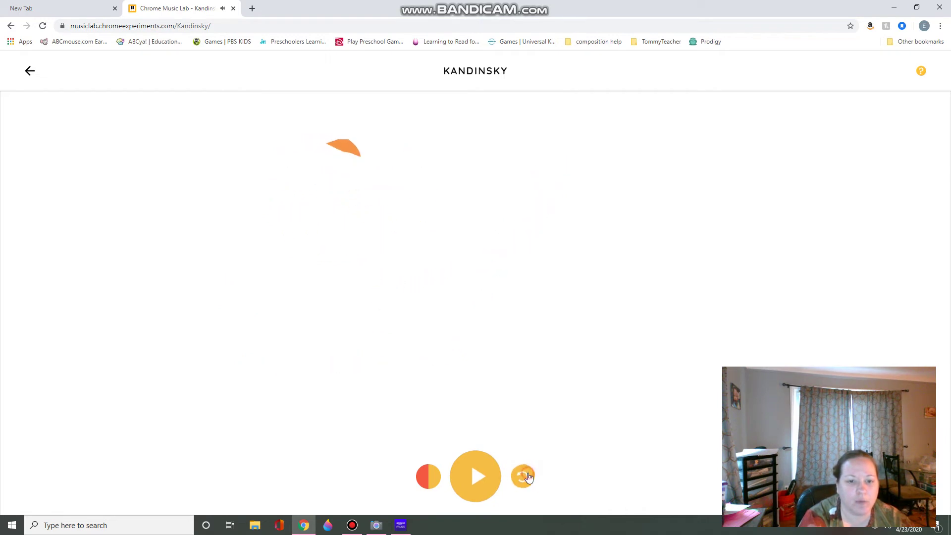
Draw a figure with a round face, smile, hair, a V below, and a swirl between its feet
{"action": "mouse_move", "coordinate": [391, 159]}
{"action": "left_mouse_down"}
{"action": "mouse_move", "coordinate": [379, 238]}
{"action": "mouse_move", "coordinate": [482, 266]}
{"action": "left_mouse_up"}
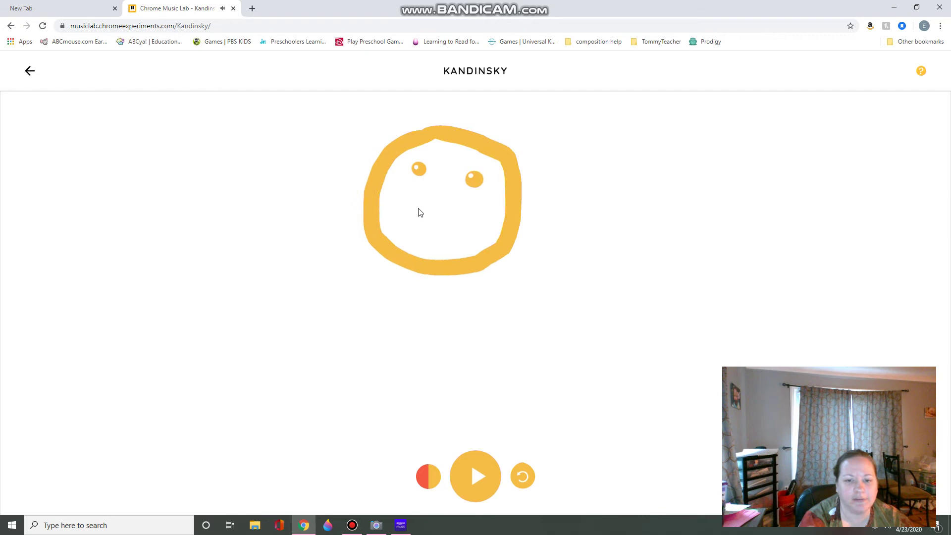
{"action": "mouse_move", "coordinate": [418, 212]}
{"action": "left_mouse_down"}
{"action": "mouse_move", "coordinate": [436, 241]}
{"action": "mouse_move", "coordinate": [478, 228]}
{"action": "left_mouse_up"}
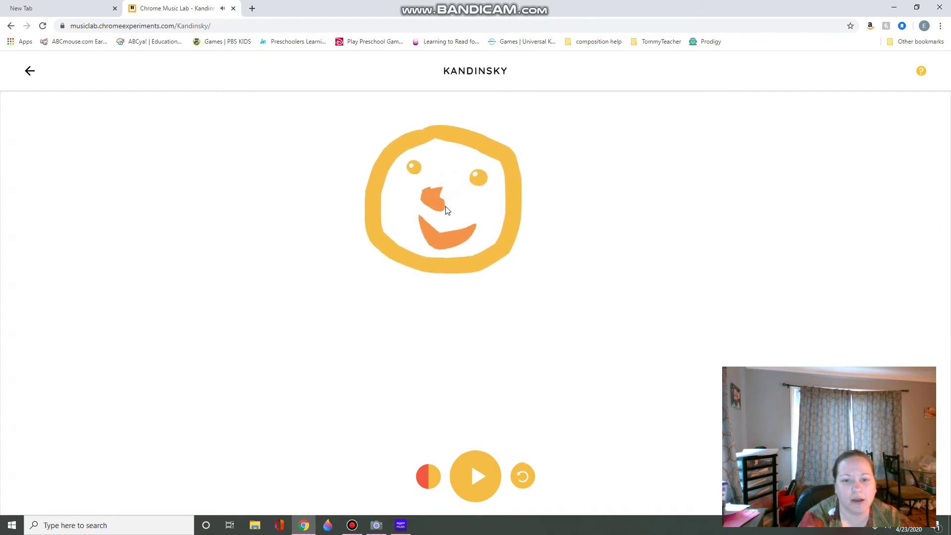
{"action": "mouse_move", "coordinate": [446, 157]}
{"action": "left_mouse_down"}
{"action": "mouse_move", "coordinate": [403, 157]}
{"action": "mouse_move", "coordinate": [274, 272]}
{"action": "mouse_move", "coordinate": [359, 274]}
{"action": "left_mouse_up"}
{"action": "mouse_move", "coordinate": [421, 132]}
{"action": "left_mouse_down"}
{"action": "mouse_move", "coordinate": [545, 142]}
{"action": "mouse_move", "coordinate": [582, 235]}
{"action": "left_mouse_up"}
{"action": "left_click_drag", "start_coordinate": [571, 274], "coordinate": [554, 289]}
{"action": "mouse_move", "coordinate": [444, 282]}
{"action": "left_mouse_down"}
{"action": "mouse_move", "coordinate": [510, 303]}
{"action": "mouse_move", "coordinate": [530, 272]}
{"action": "left_mouse_up"}
{"action": "left_click_drag", "start_coordinate": [341, 270], "coordinate": [416, 325]}
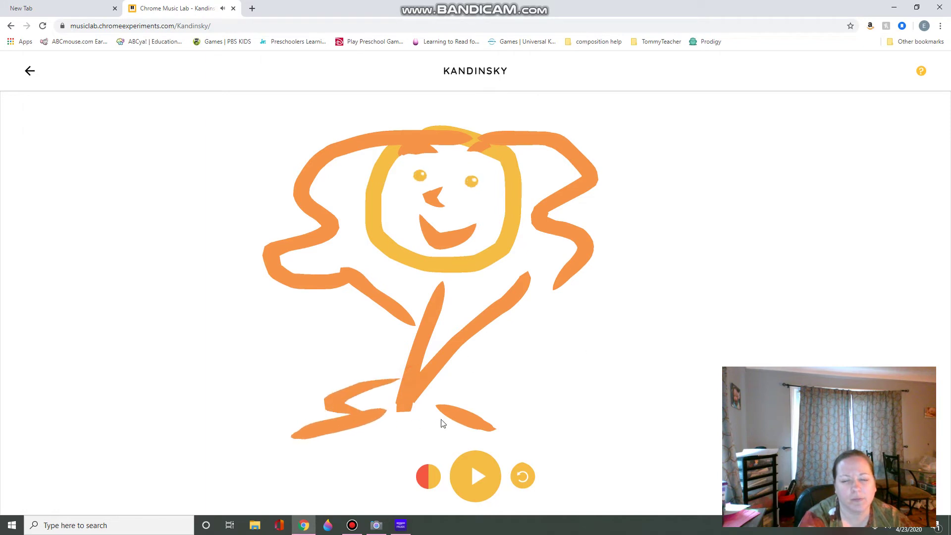
{"action": "left_click_drag", "start_coordinate": [443, 424], "coordinate": [411, 399]}
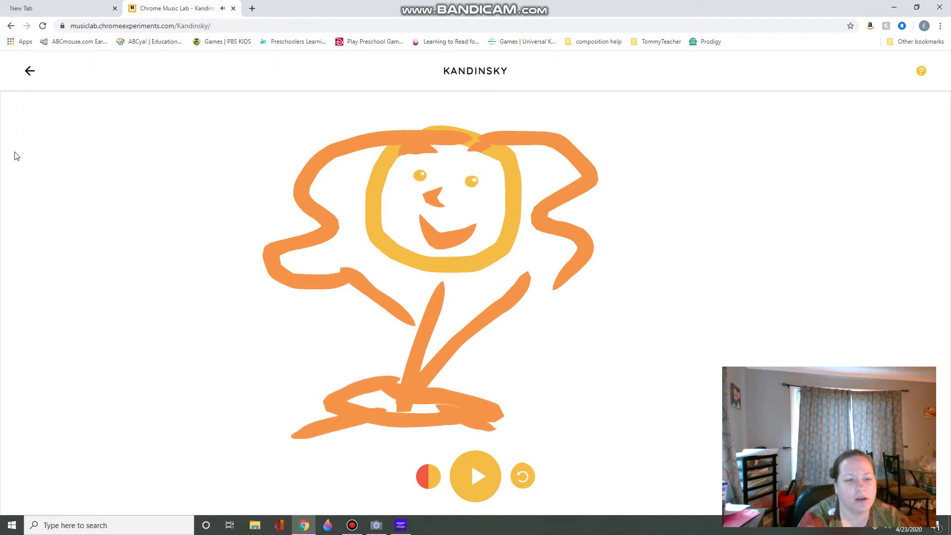
Draw a second figure on the left with a mouth, lower lip, crown, neck and arms
{"action": "left_click_drag", "start_coordinate": [119, 166], "coordinate": [90, 168]}
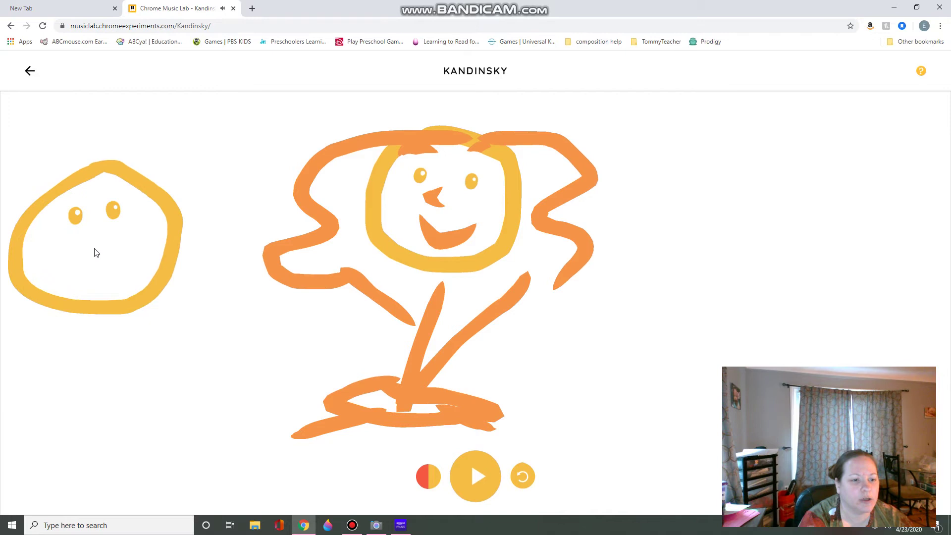
{"action": "left_click_drag", "start_coordinate": [68, 253], "coordinate": [95, 241]}
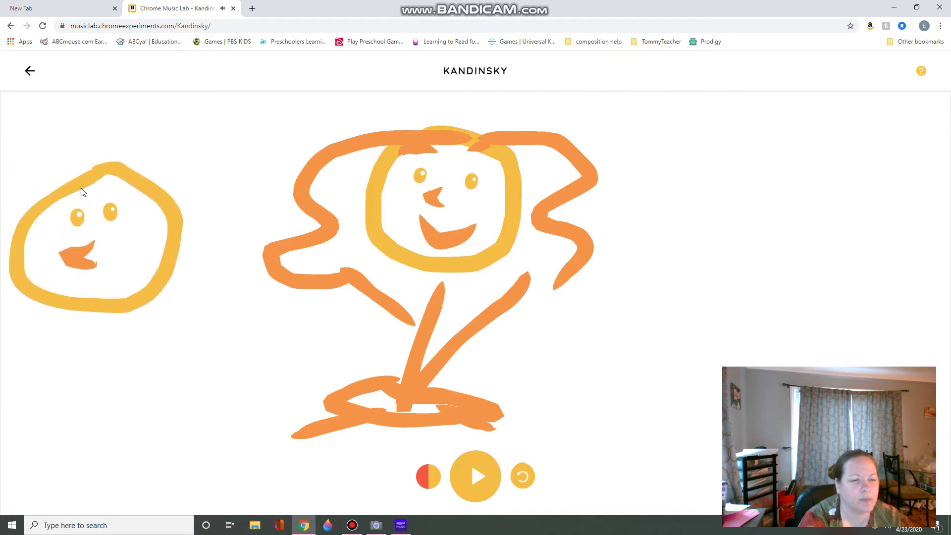
{"action": "left_click_drag", "start_coordinate": [68, 280], "coordinate": [141, 264]}
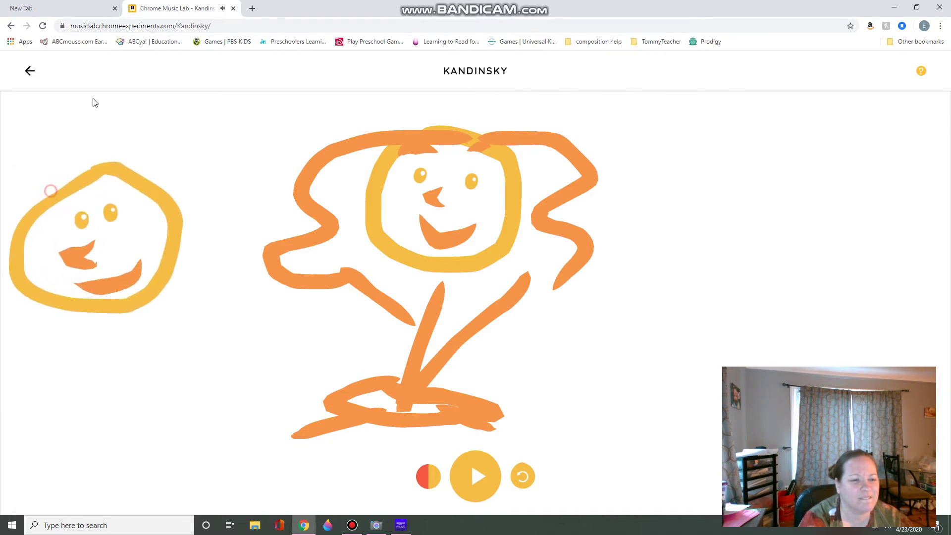
{"action": "mouse_move", "coordinate": [95, 102]}
{"action": "left_mouse_down"}
{"action": "mouse_move", "coordinate": [113, 130]}
{"action": "mouse_move", "coordinate": [183, 117]}
{"action": "mouse_move", "coordinate": [166, 190]}
{"action": "left_mouse_up"}
{"action": "mouse_move", "coordinate": [100, 308]}
{"action": "left_mouse_down"}
{"action": "mouse_move", "coordinate": [188, 309]}
{"action": "mouse_move", "coordinate": [223, 297]}
{"action": "left_mouse_up"}
{"action": "left_click_drag", "start_coordinate": [90, 345], "coordinate": [38, 323]}
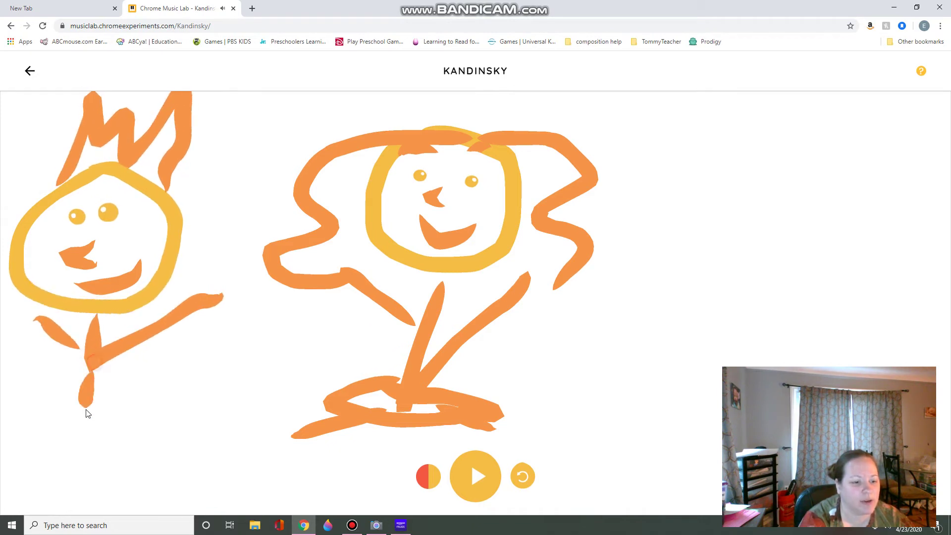
Play the drawings, add a music note on the right, stop playback and erase the canvas
{"action": "left_click", "coordinate": [484, 475]}
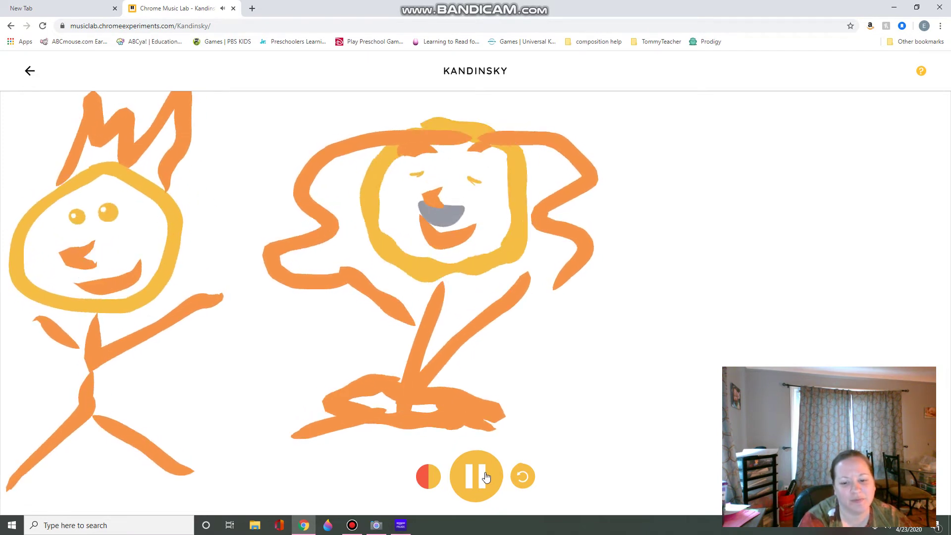
{"action": "mouse_move", "coordinate": [743, 245]}
{"action": "left_mouse_down"}
{"action": "mouse_move", "coordinate": [684, 343]}
{"action": "mouse_move", "coordinate": [803, 148]}
{"action": "mouse_move", "coordinate": [845, 229]}
{"action": "left_mouse_up"}
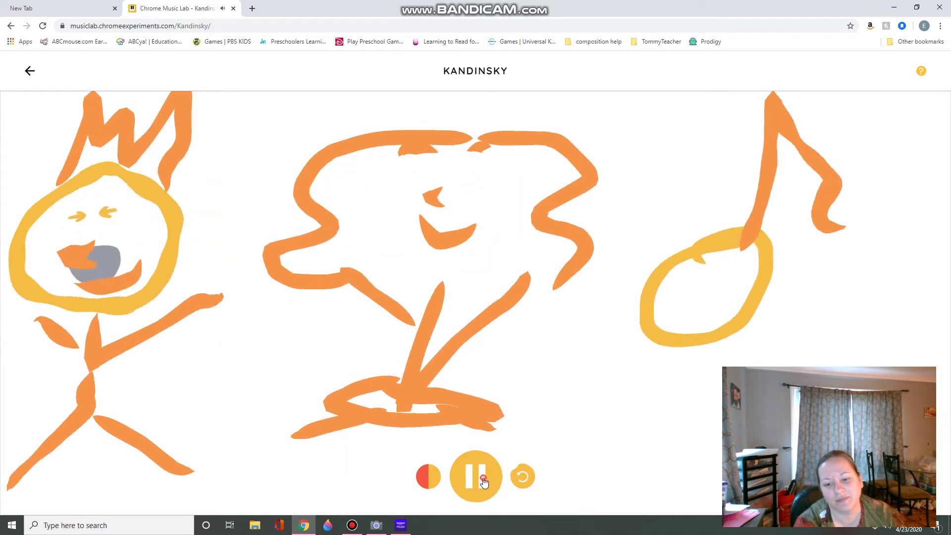
{"action": "left_click", "coordinate": [471, 488]}
{"action": "left_click", "coordinate": [522, 477]}
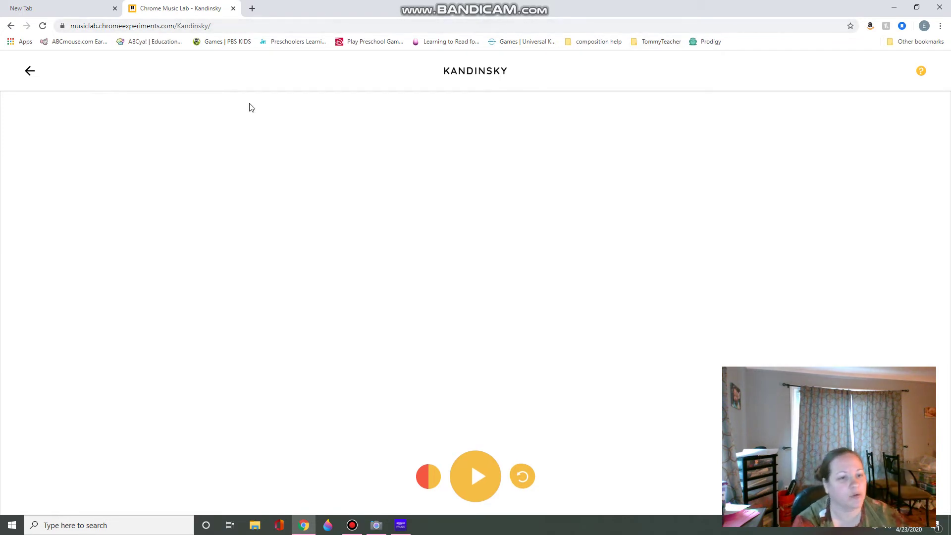
Draw a large letter I on the blank canvas
{"action": "left_click_drag", "start_coordinate": [221, 132], "coordinate": [221, 137]}
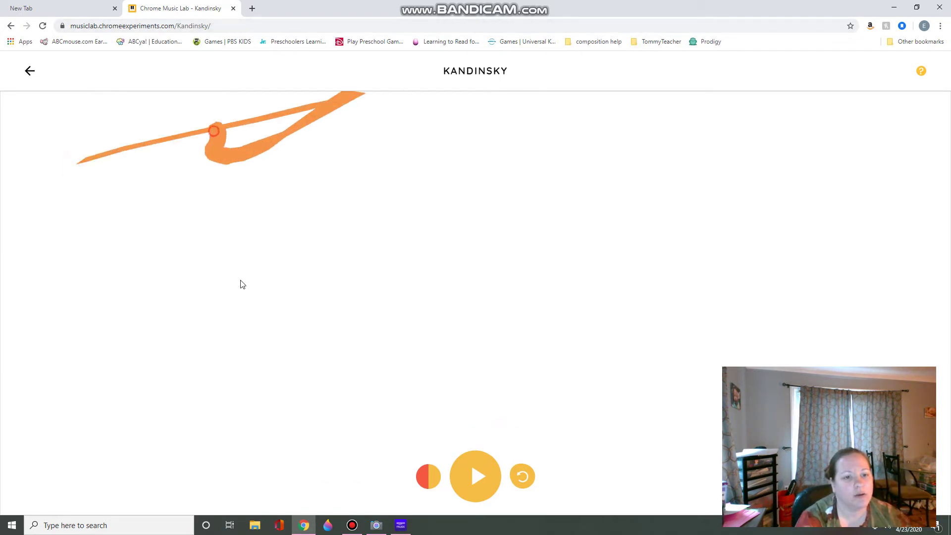
{"action": "left_click_drag", "start_coordinate": [242, 284], "coordinate": [239, 287]}
{"action": "left_click_drag", "start_coordinate": [116, 311], "coordinate": [429, 261]}
Write 'miss' after the I and 'You!' underneath
{"action": "left_click_drag", "start_coordinate": [322, 187], "coordinate": [492, 220]}
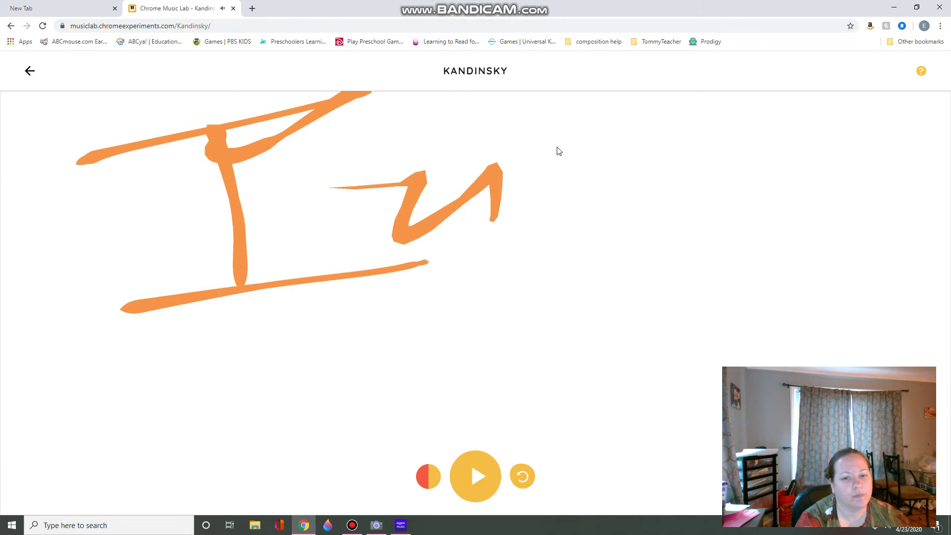
{"action": "left_click_drag", "start_coordinate": [559, 151], "coordinate": [610, 243]}
{"action": "left_click_drag", "start_coordinate": [698, 177], "coordinate": [671, 248]}
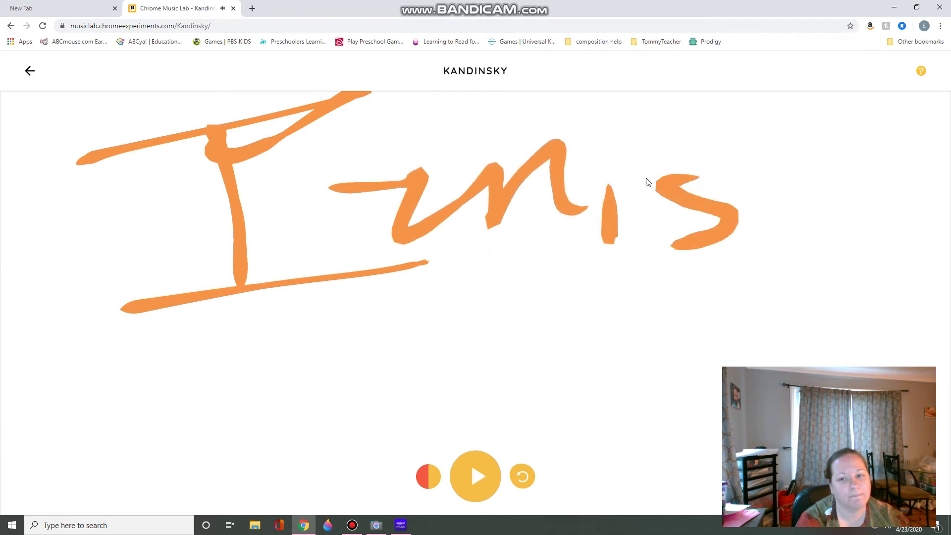
{"action": "mouse_move", "coordinate": [592, 149]}
{"action": "left_mouse_down"}
{"action": "mouse_move", "coordinate": [644, 146]}
{"action": "mouse_move", "coordinate": [598, 129]}
{"action": "left_mouse_up"}
{"action": "mouse_move", "coordinate": [793, 121]}
{"action": "left_mouse_down"}
{"action": "mouse_move", "coordinate": [753, 129]}
{"action": "mouse_move", "coordinate": [833, 172]}
{"action": "mouse_move", "coordinate": [788, 188]}
{"action": "left_mouse_up"}
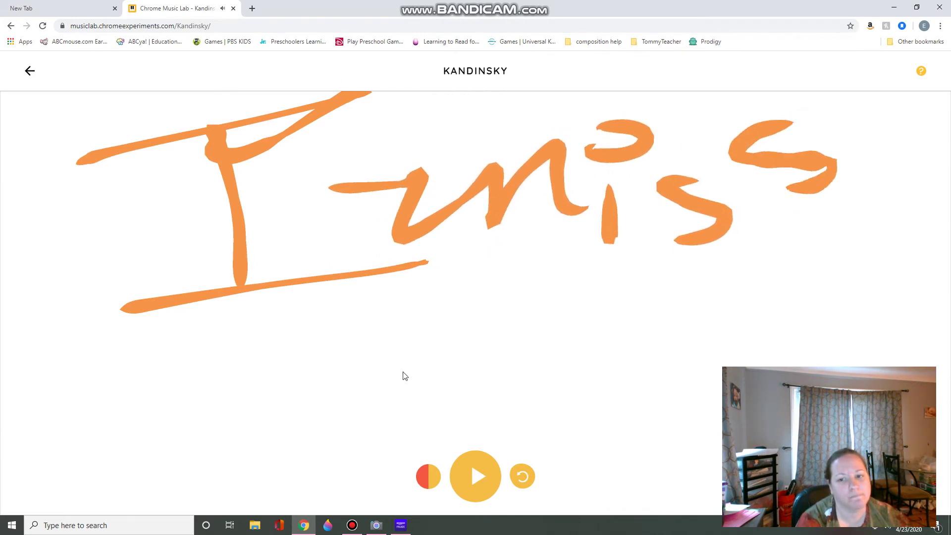
{"action": "left_click_drag", "start_coordinate": [394, 326], "coordinate": [461, 389]}
{"action": "left_click_drag", "start_coordinate": [488, 293], "coordinate": [446, 455]}
{"action": "mouse_move", "coordinate": [522, 376]}
{"action": "left_mouse_down"}
{"action": "mouse_move", "coordinate": [498, 414]}
{"action": "mouse_move", "coordinate": [519, 379]}
{"action": "left_mouse_up"}
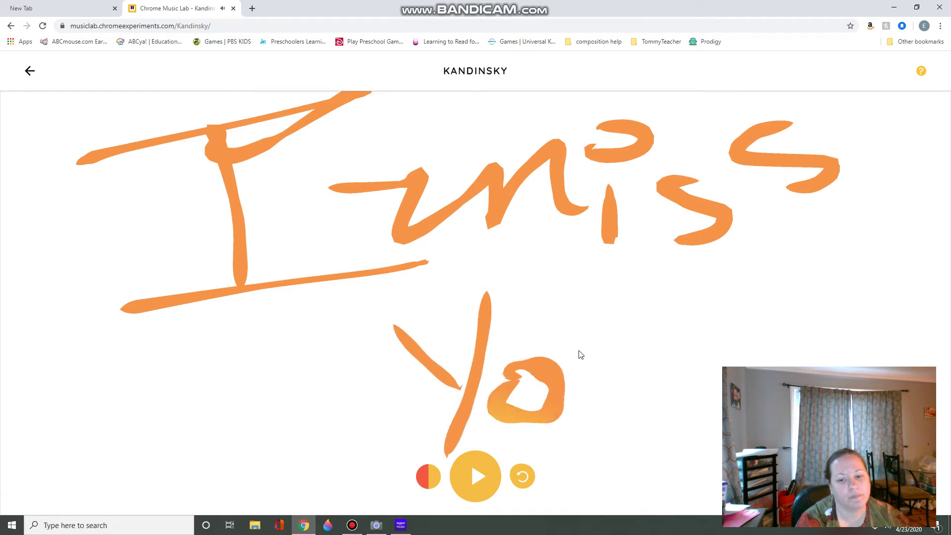
{"action": "mouse_move", "coordinate": [579, 355]}
{"action": "left_mouse_down"}
{"action": "mouse_move", "coordinate": [595, 394]}
{"action": "mouse_move", "coordinate": [643, 352]}
{"action": "left_mouse_up"}
{"action": "mouse_move", "coordinate": [665, 296]}
{"action": "left_mouse_down"}
{"action": "mouse_move", "coordinate": [686, 367]}
{"action": "mouse_move", "coordinate": [680, 389]}
{"action": "left_mouse_up"}
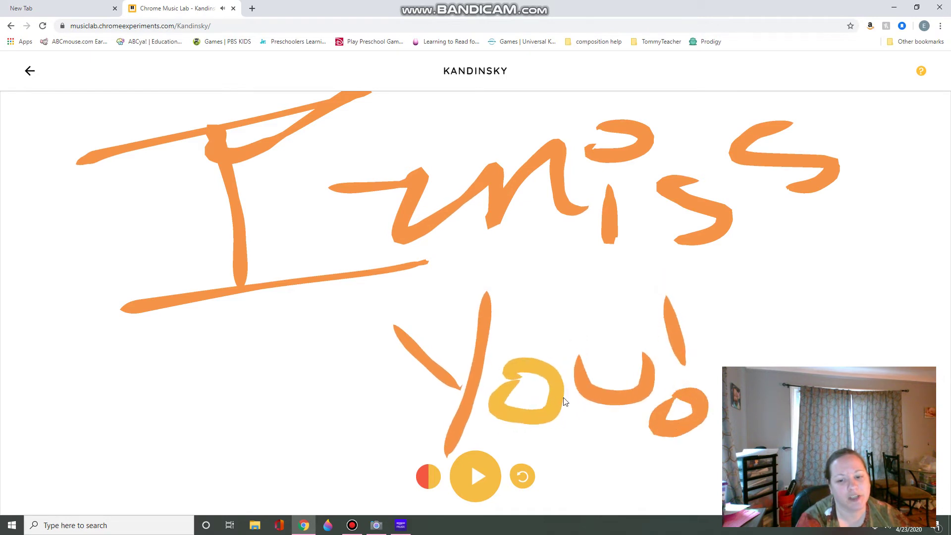
Play the message, recolour it purple and pink, and go back to the Experiments grid
{"action": "left_click", "coordinate": [475, 487]}
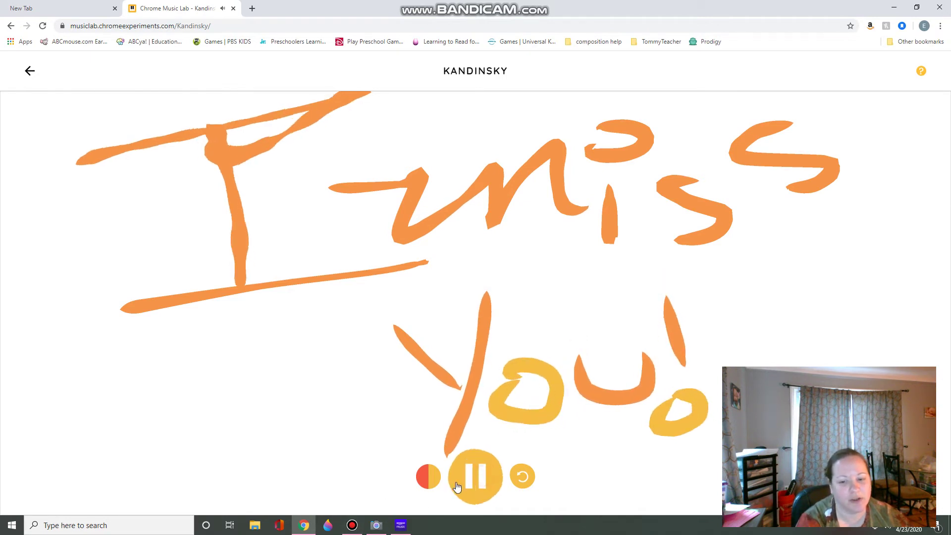
{"action": "left_click", "coordinate": [421, 476]}
{"action": "left_click", "coordinate": [430, 420]}
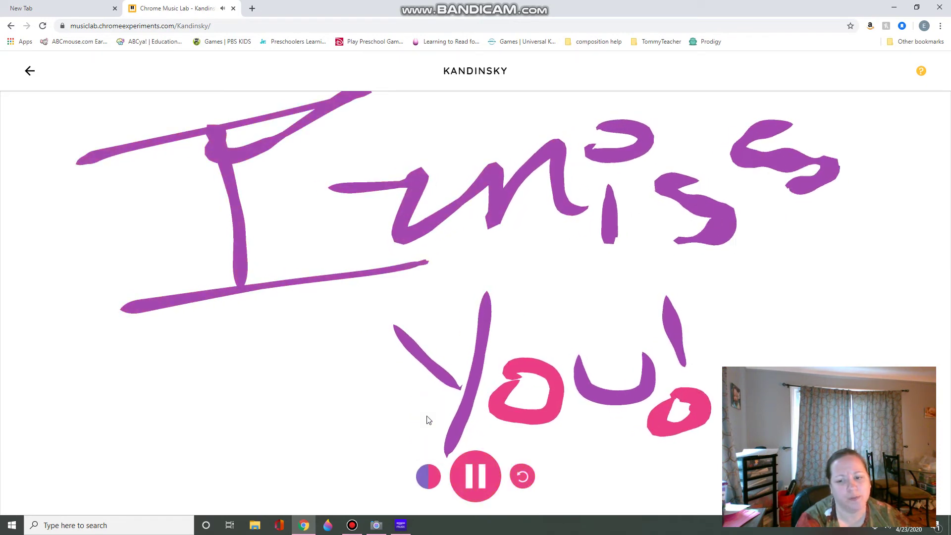
{"action": "left_click", "coordinate": [29, 71]}
Open Melody Maker and place notes in the first four columns
{"action": "scroll", "coordinate": [426, 330], "scroll_direction": "down", "scroll_amount": 7}
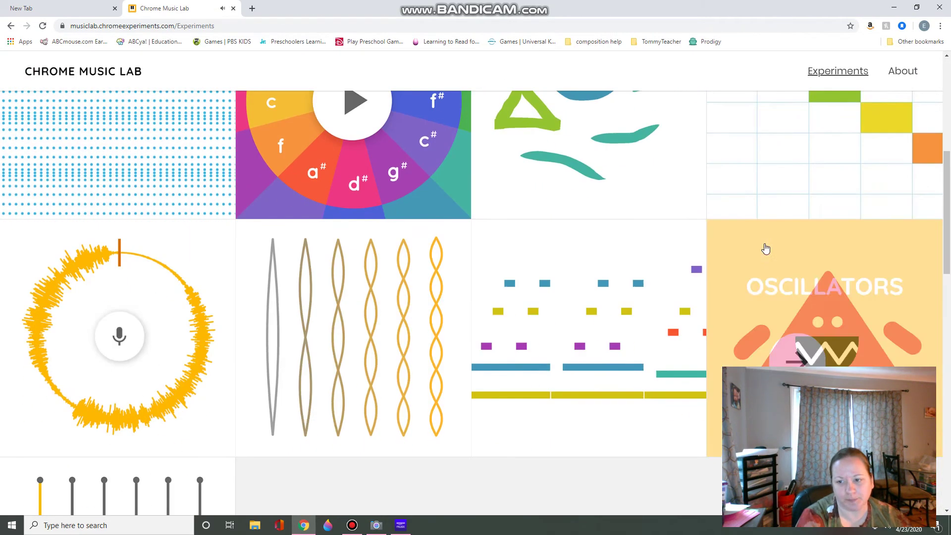
{"action": "left_click", "coordinate": [819, 159]}
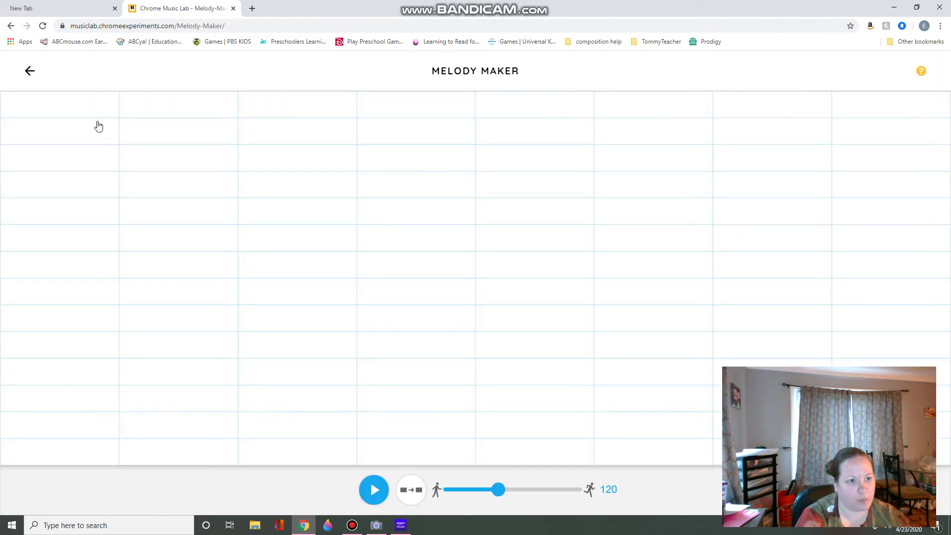
{"action": "left_click", "coordinate": [93, 110]}
{"action": "left_click", "coordinate": [178, 161]}
{"action": "left_click", "coordinate": [199, 210]}
{"action": "left_click", "coordinate": [282, 298]}
{"action": "left_click", "coordinate": [323, 212]}
{"action": "left_click", "coordinate": [437, 153]}
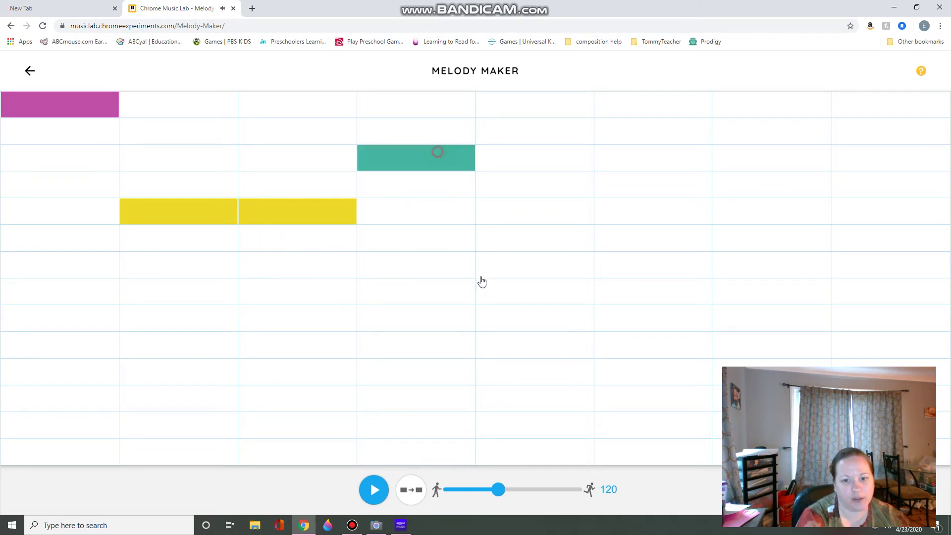
{"action": "left_click", "coordinate": [468, 317]}
Place notes in the fifth through last columns to complete the eight-note melody
{"action": "left_click", "coordinate": [550, 213]}
{"action": "left_click", "coordinate": [649, 130]}
{"action": "left_click", "coordinate": [677, 309]}
{"action": "left_click", "coordinate": [797, 164]}
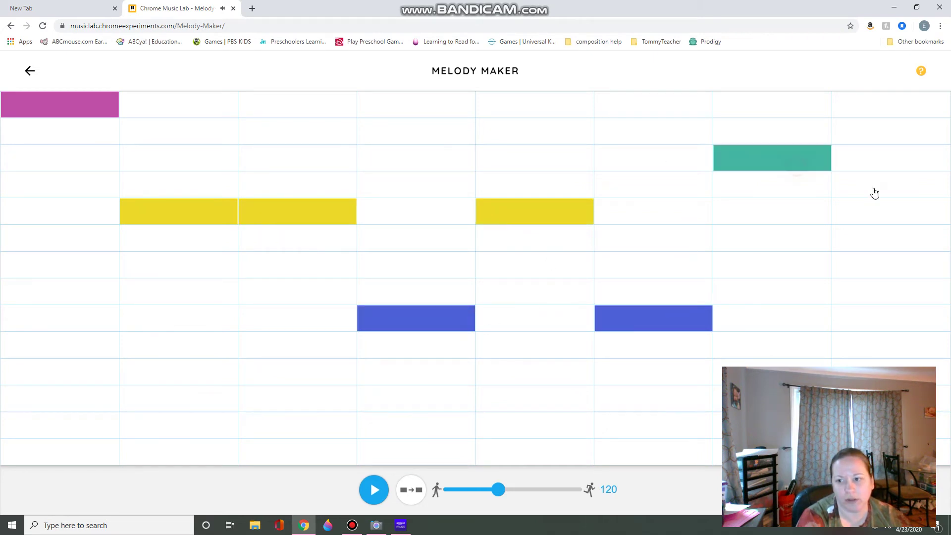
{"action": "left_click", "coordinate": [874, 193]}
{"action": "left_click", "coordinate": [895, 286]}
Play the melody with harmony added and the tempo slowed to 70
{"action": "left_click", "coordinate": [388, 491]}
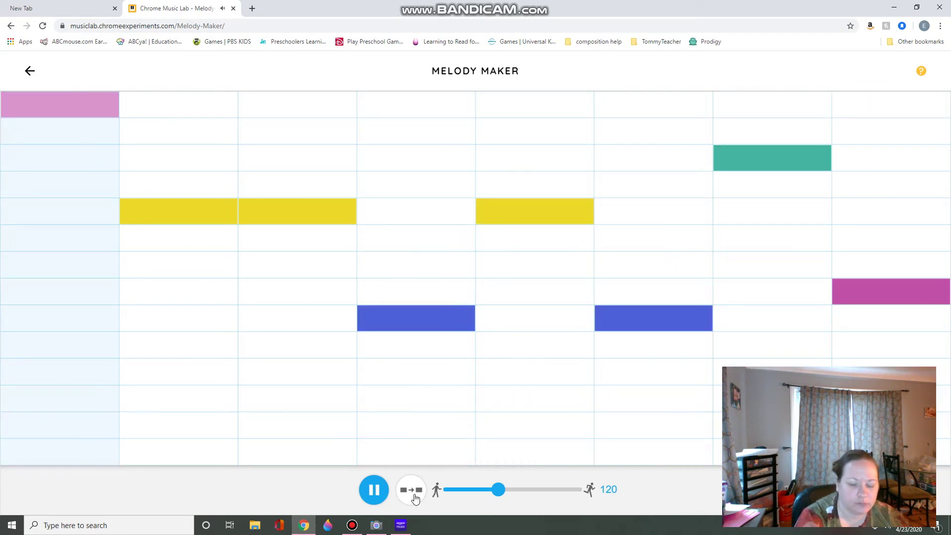
{"action": "left_click", "coordinate": [414, 497]}
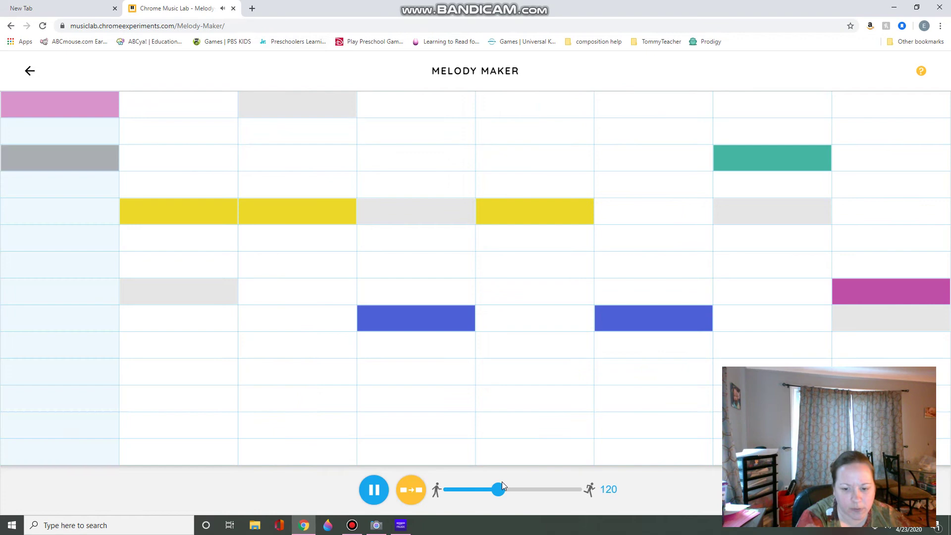
{"action": "left_click_drag", "start_coordinate": [499, 490], "coordinate": [533, 490]}
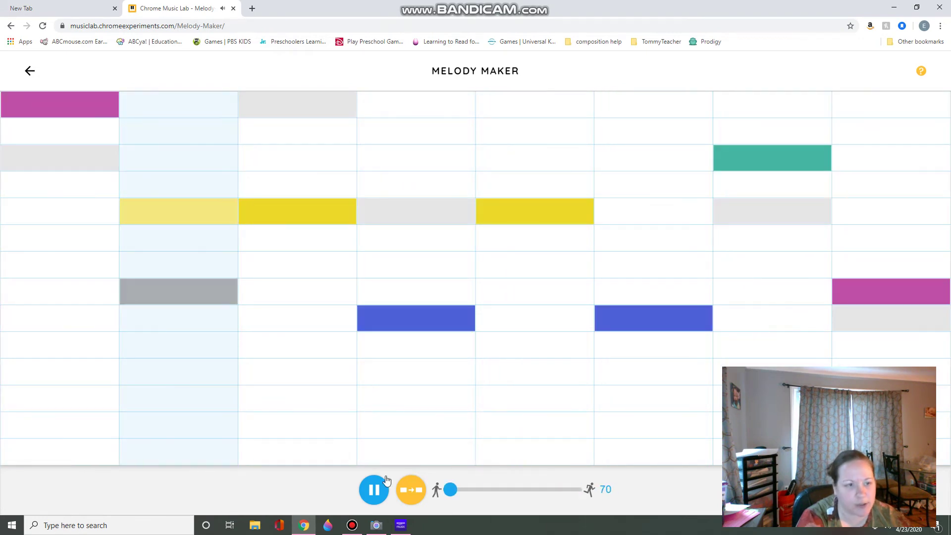
Open Voice Spinner, record a voice clip, and push its spinning speed to the fastest setting
{"action": "left_click", "coordinate": [30, 74]}
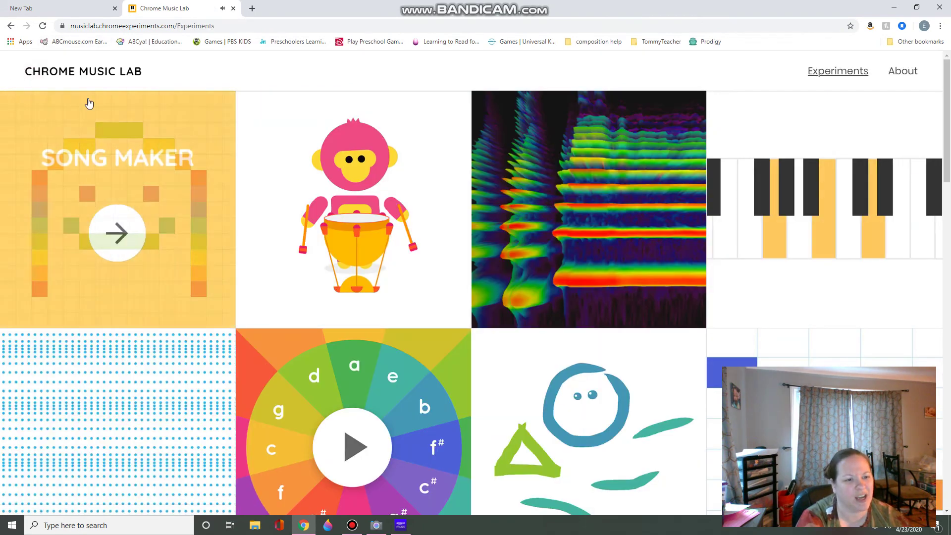
{"action": "scroll", "coordinate": [552, 198], "scroll_direction": "down", "scroll_amount": 7}
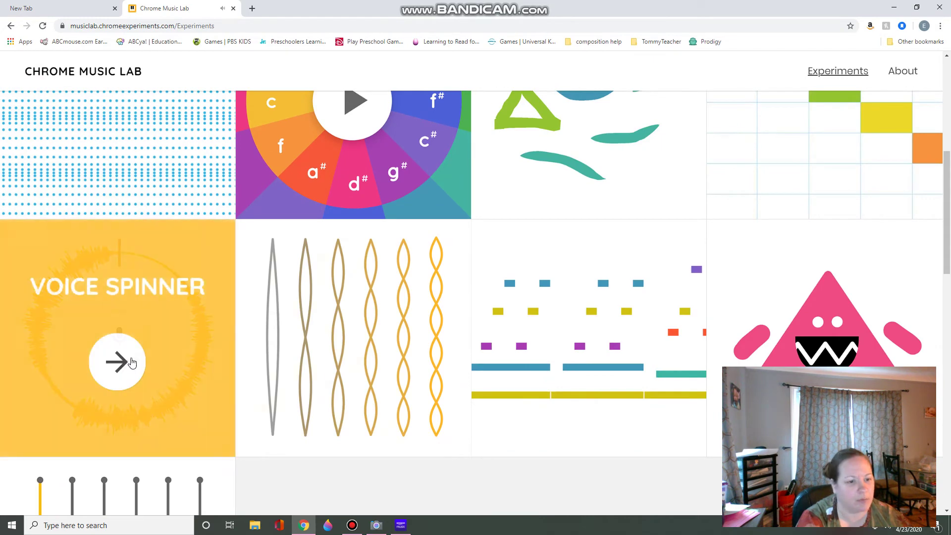
{"action": "left_click", "coordinate": [155, 325]}
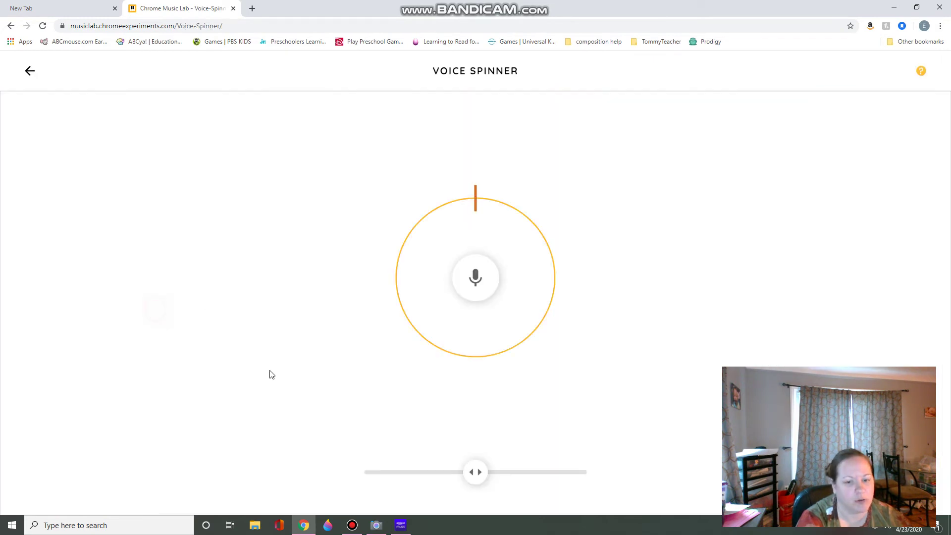
{"action": "left_click", "coordinate": [478, 285]}
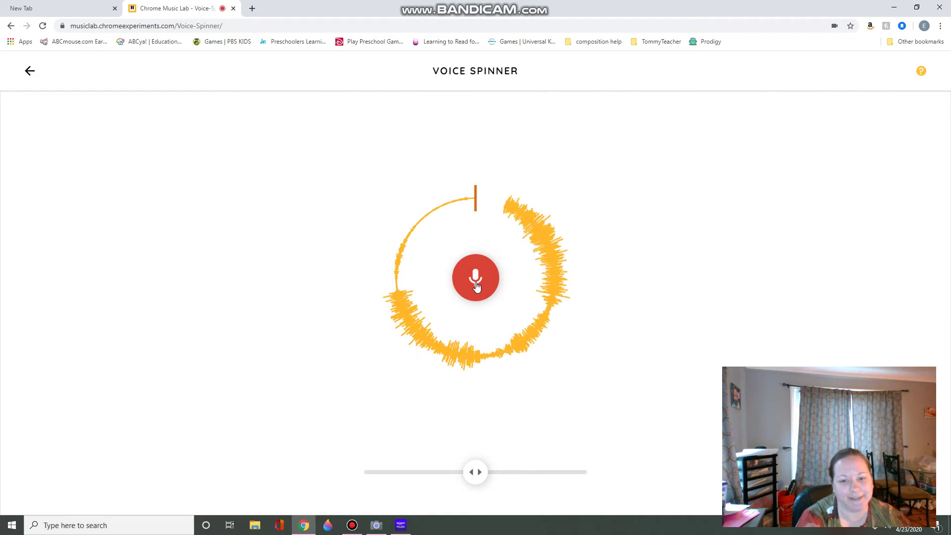
{"action": "left_click_drag", "start_coordinate": [489, 475], "coordinate": [532, 471]}
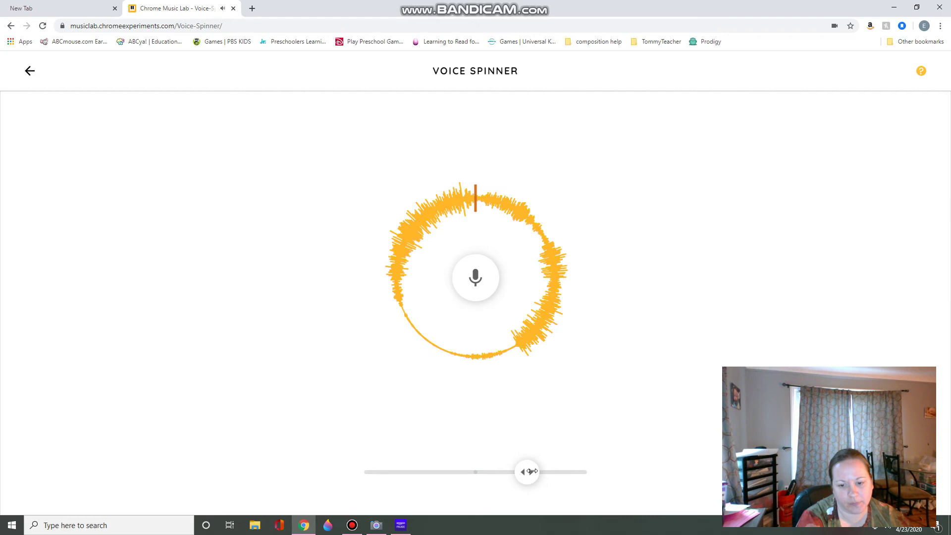
{"action": "left_click_drag", "start_coordinate": [535, 471], "coordinate": [494, 472]}
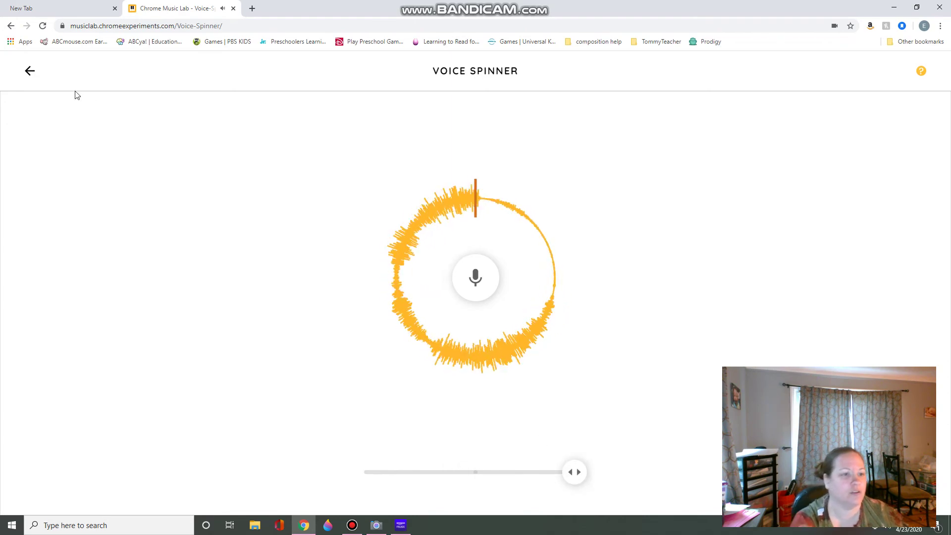
Back in the gallery, open Piano Roll and skip ahead two sample songs
{"action": "left_click", "coordinate": [28, 73]}
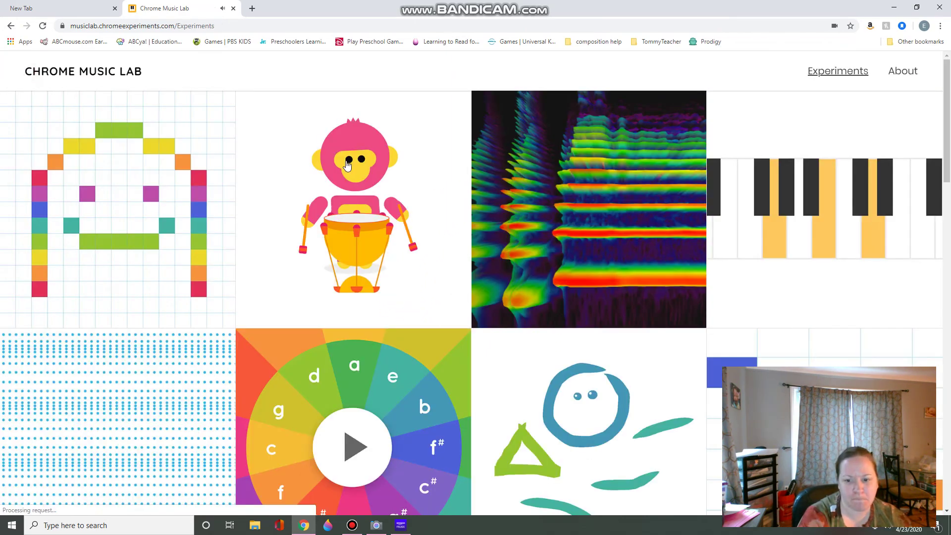
{"action": "scroll", "coordinate": [515, 155], "scroll_direction": "down", "scroll_amount": 9}
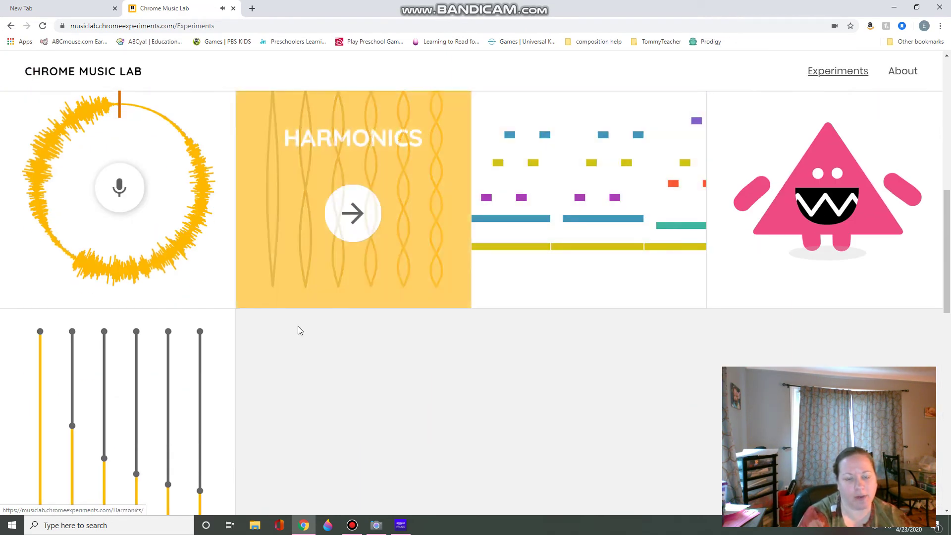
{"action": "scroll", "coordinate": [351, 277], "scroll_direction": "up", "scroll_amount": 2}
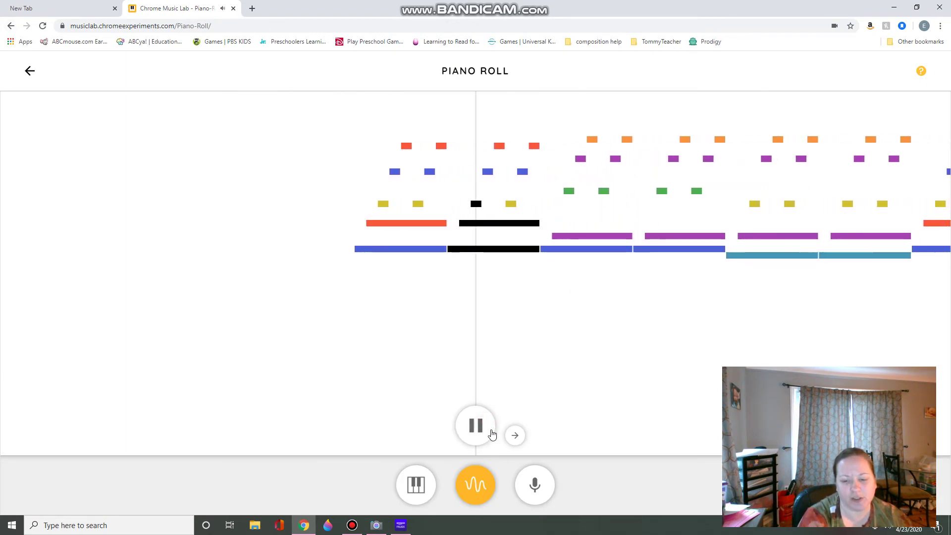
{"action": "left_click", "coordinate": [516, 437]}
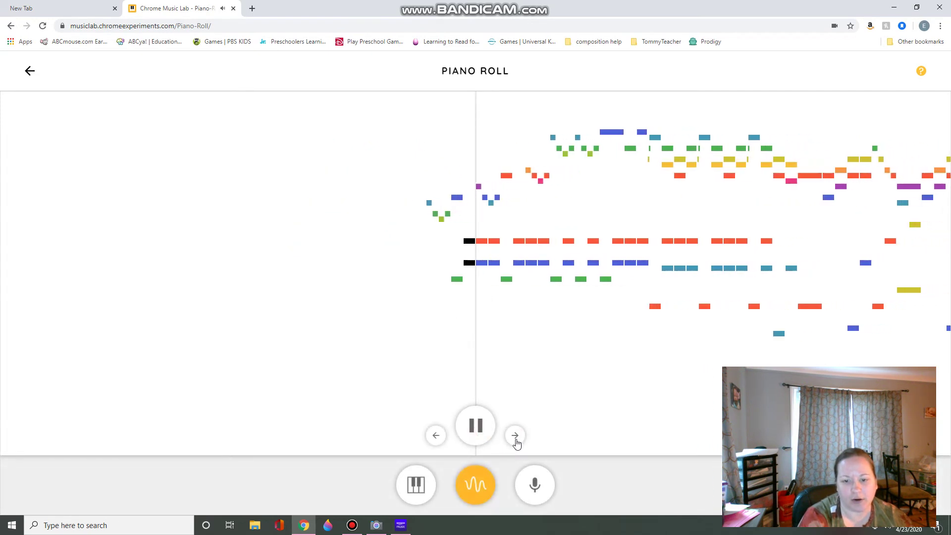
{"action": "left_click", "coordinate": [515, 438]}
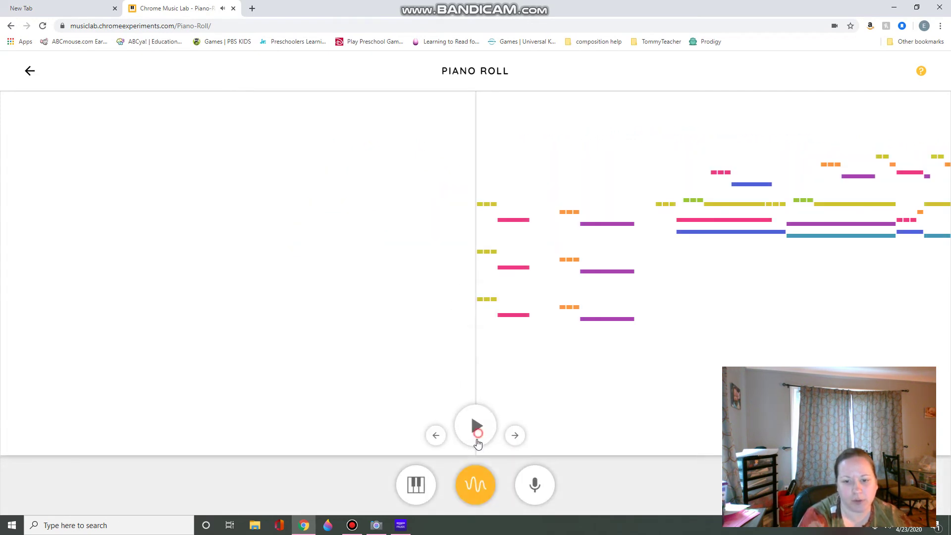
Play the song with the piano sound, then step back to the previous song
{"action": "left_click", "coordinate": [477, 439]}
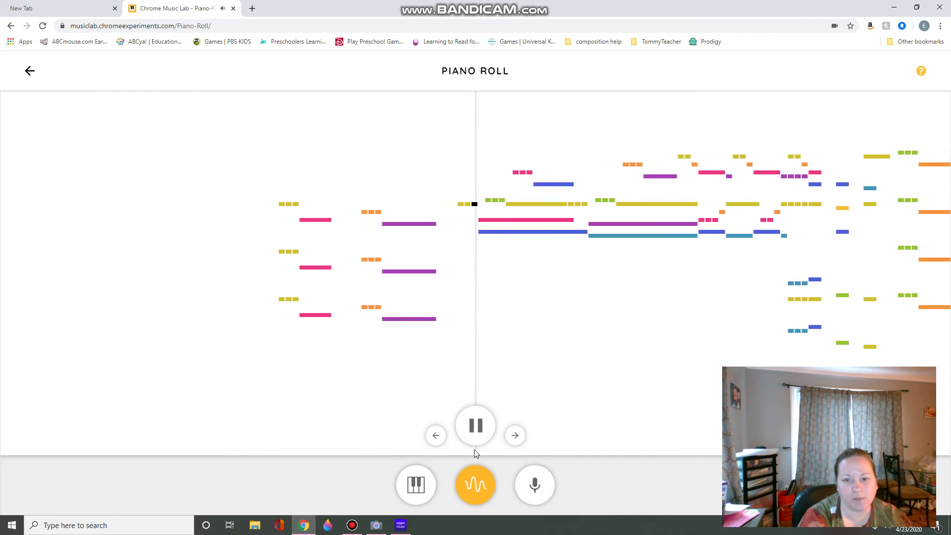
{"action": "left_click", "coordinate": [426, 488]}
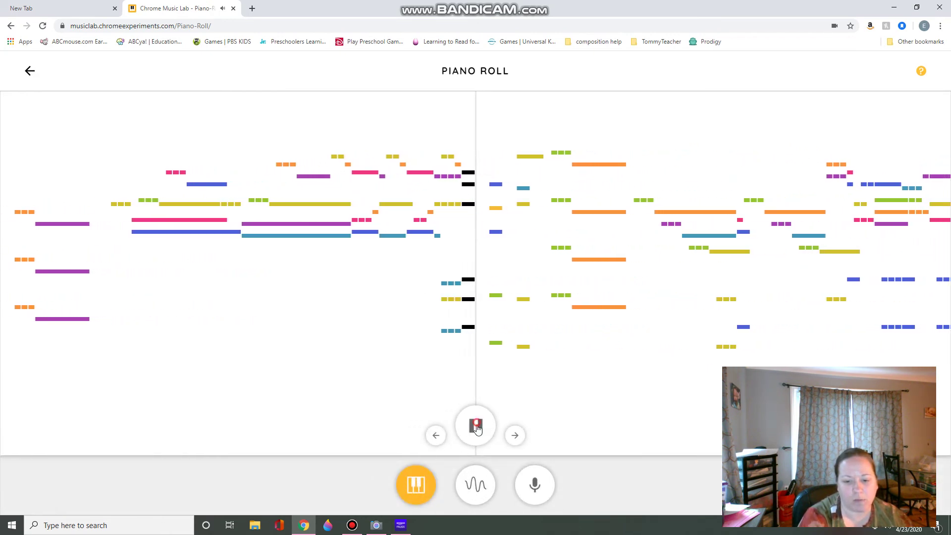
{"action": "left_click", "coordinate": [436, 436]}
Return to the first sample song, try and close a voice recording, then play the song
{"action": "left_click", "coordinate": [436, 436]}
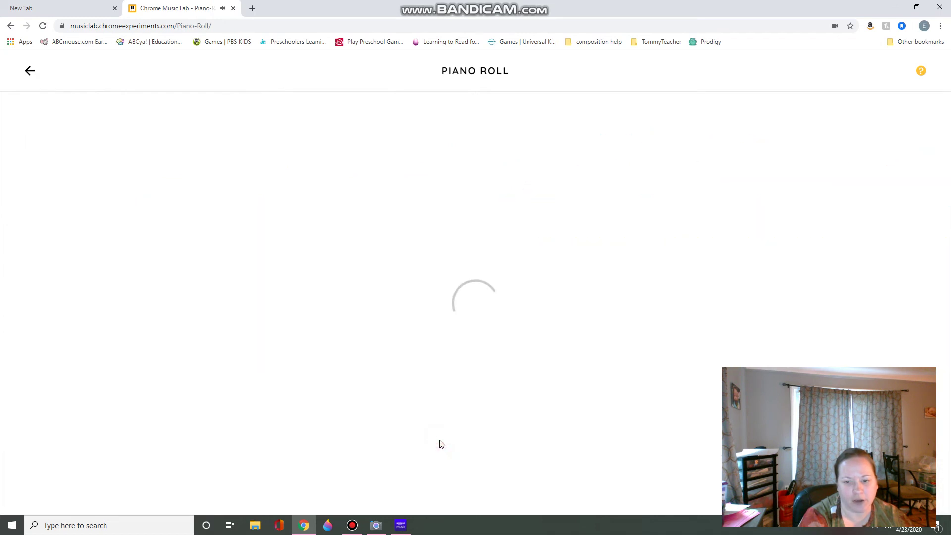
{"action": "left_click", "coordinate": [535, 496]}
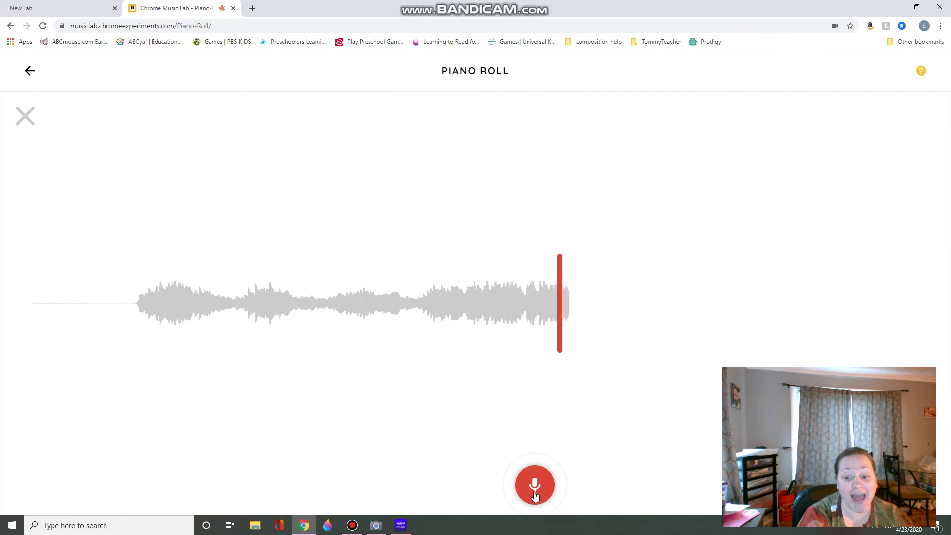
{"action": "left_click", "coordinate": [535, 499]}
{"action": "left_click", "coordinate": [467, 437]}
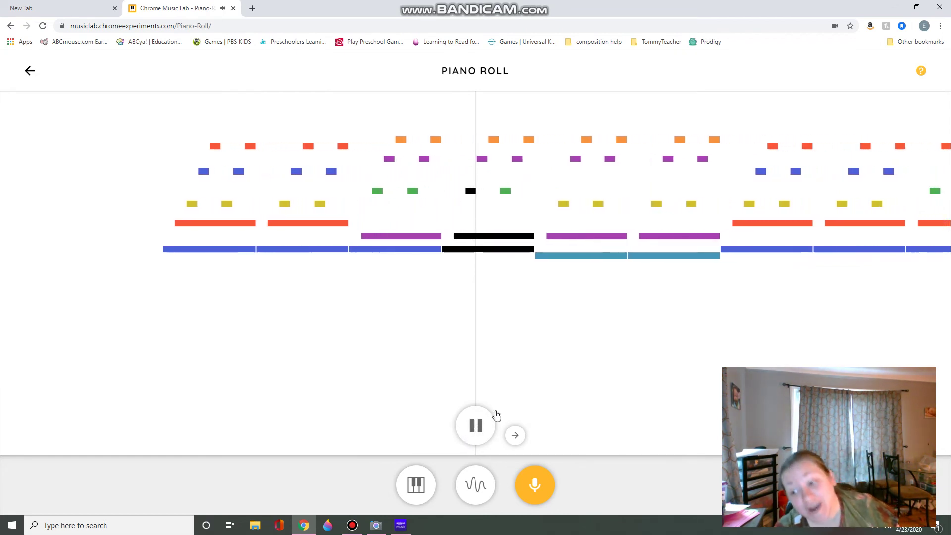
Skip ahead through several sample songs and play the new one with the wave sound
{"action": "left_click", "coordinate": [516, 436]}
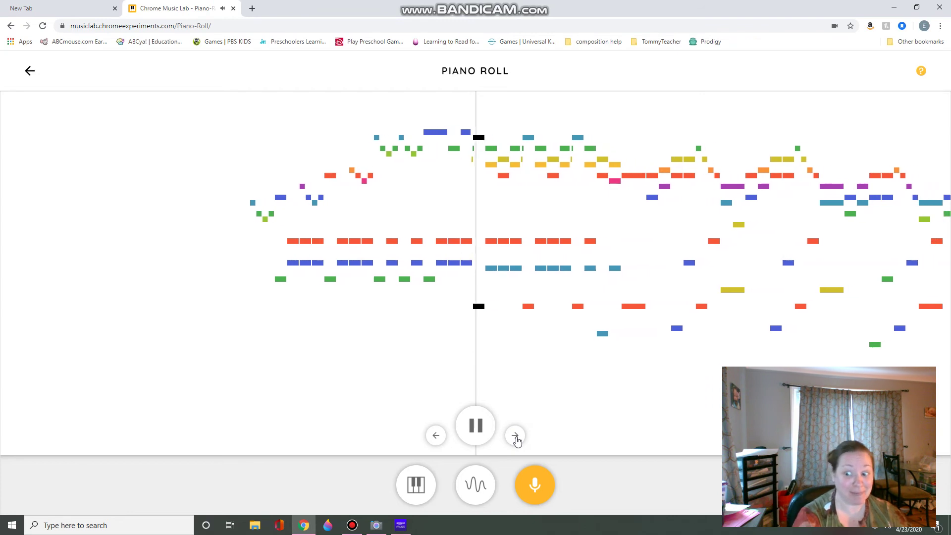
{"action": "left_click", "coordinate": [515, 437]}
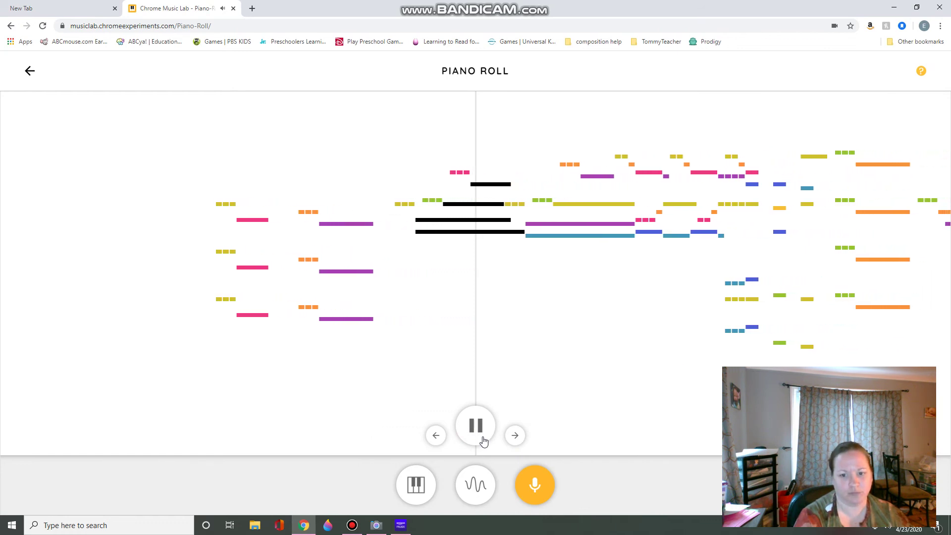
{"action": "left_click", "coordinate": [482, 435]}
{"action": "left_click", "coordinate": [515, 436]}
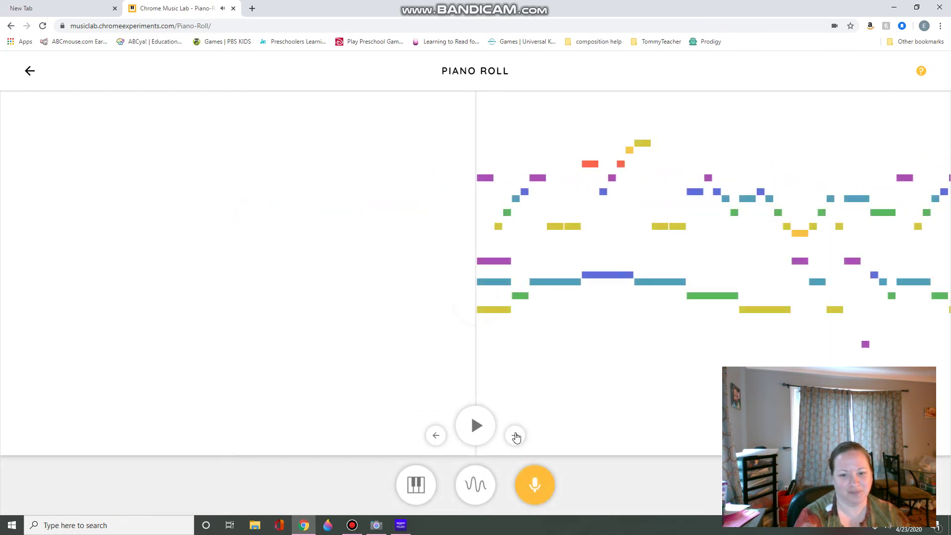
{"action": "left_click", "coordinate": [461, 441]}
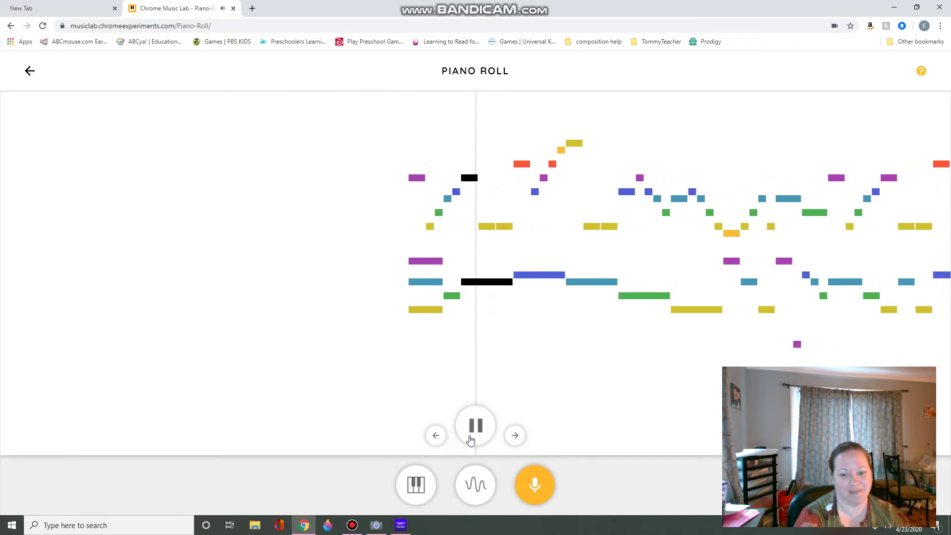
{"action": "left_click", "coordinate": [475, 485]}
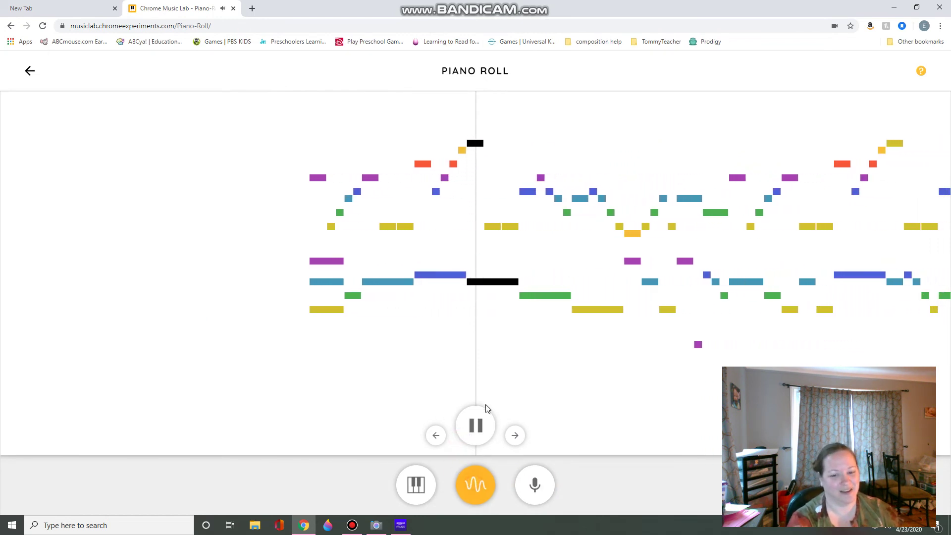
Open Oscillators from the gallery and play the square wave, sweeping its pitch down and up
{"action": "left_click", "coordinate": [32, 72]}
{"action": "scroll", "coordinate": [735, 297], "scroll_direction": "down", "scroll_amount": 10}
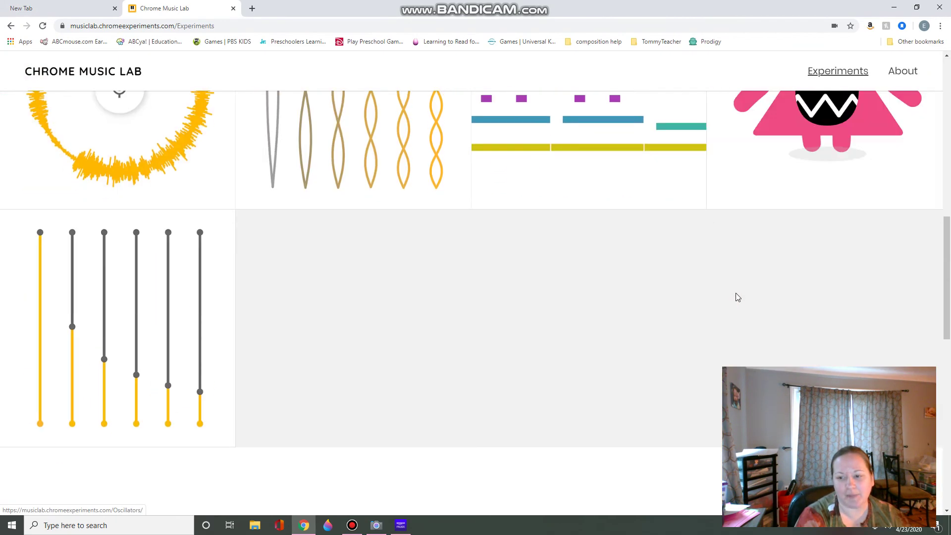
{"action": "scroll", "coordinate": [775, 265], "scroll_direction": "up", "scroll_amount": 3}
{"action": "left_click", "coordinate": [774, 265]}
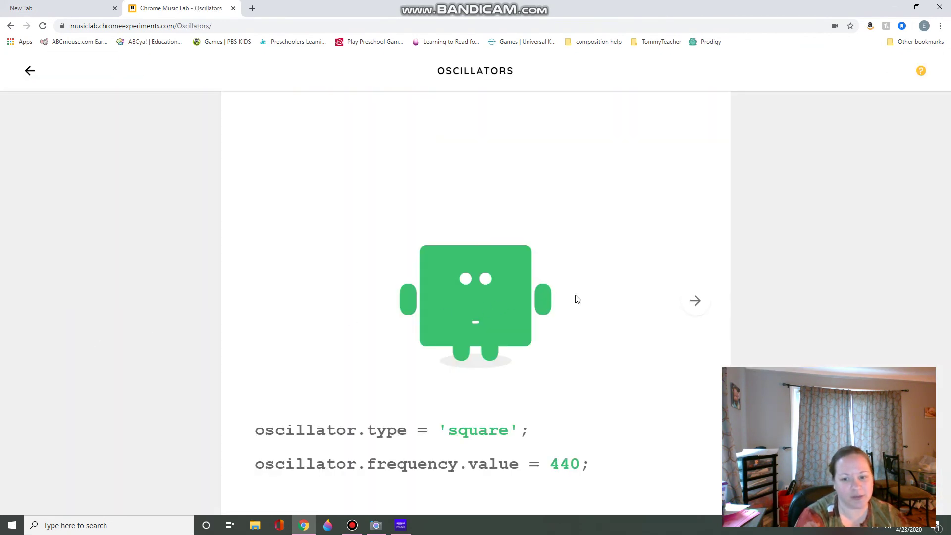
{"action": "left_click_drag", "start_coordinate": [513, 336], "coordinate": [487, 531]}
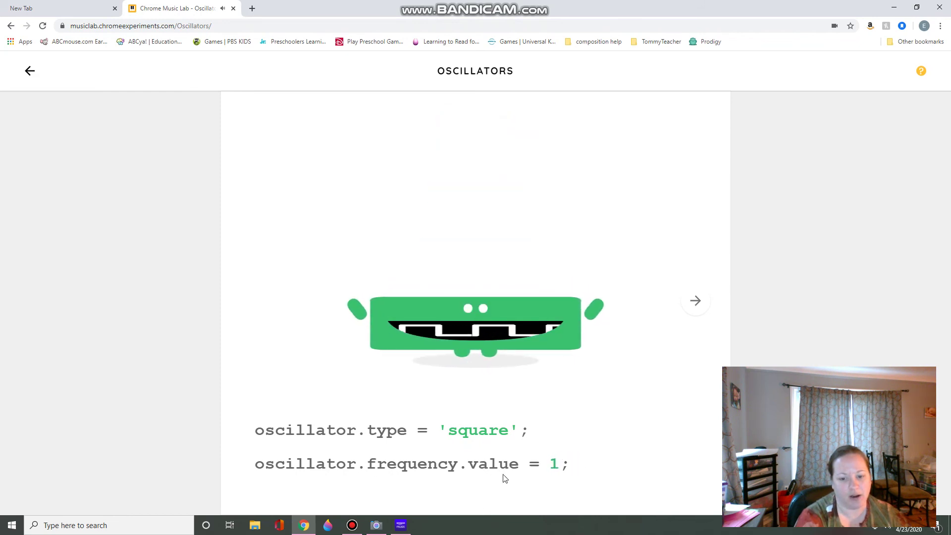
{"action": "mouse_move", "coordinate": [506, 478]}
{"action": "left_mouse_down"}
{"action": "mouse_move", "coordinate": [565, 332]}
{"action": "mouse_move", "coordinate": [503, 391]}
{"action": "mouse_move", "coordinate": [498, 484]}
{"action": "left_mouse_up"}
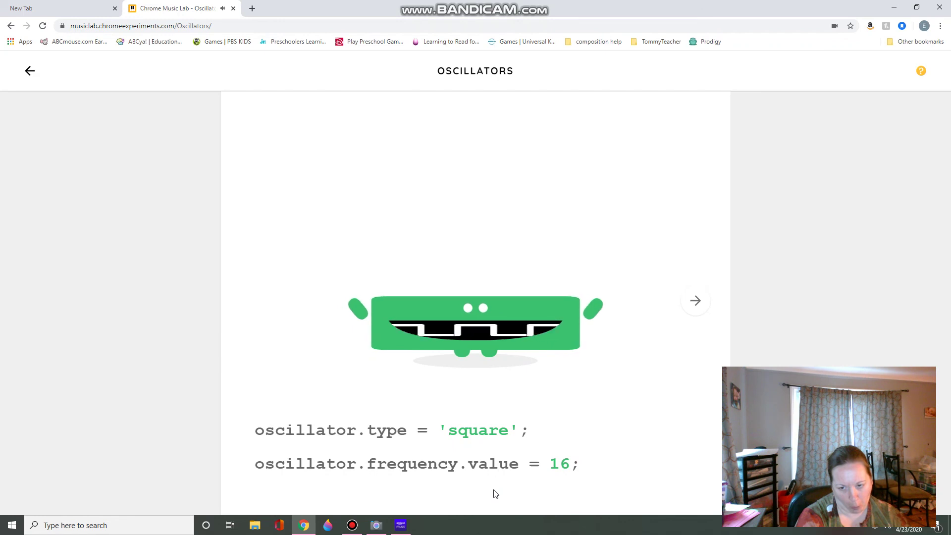
{"action": "left_click_drag", "start_coordinate": [495, 494], "coordinate": [718, 258]}
Play the sawtooth, triangle and sine waves in turn, leaving the sine at frequency 1011
{"action": "left_click", "coordinate": [695, 300]}
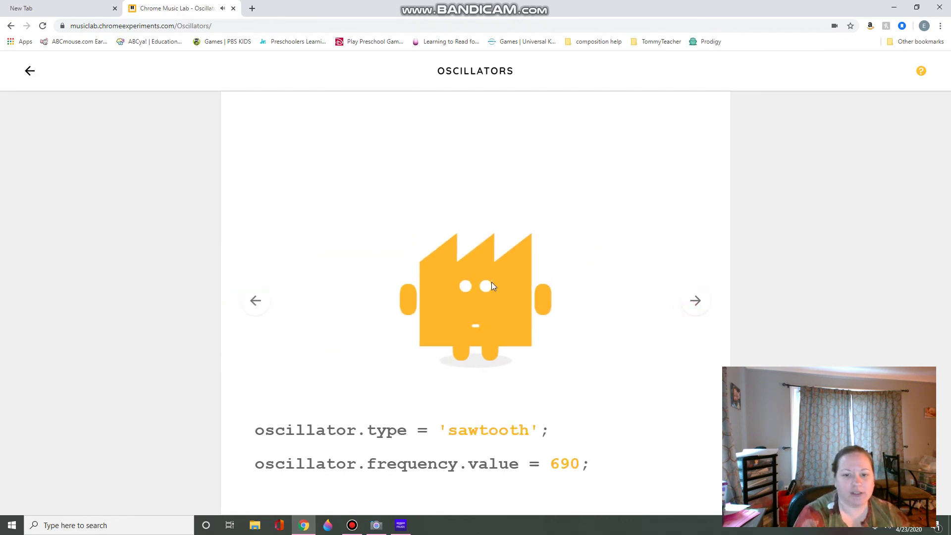
{"action": "left_click_drag", "start_coordinate": [492, 287], "coordinate": [531, 277]}
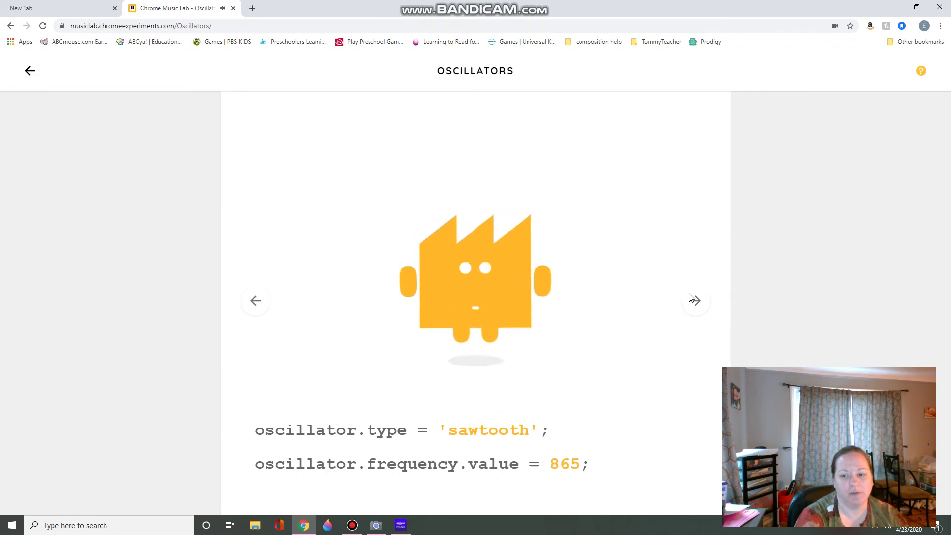
{"action": "left_click", "coordinate": [695, 300]}
{"action": "mouse_move", "coordinate": [529, 176]}
{"action": "left_mouse_down"}
{"action": "mouse_move", "coordinate": [539, 489]}
{"action": "mouse_move", "coordinate": [575, 121]}
{"action": "mouse_move", "coordinate": [604, 372]}
{"action": "left_mouse_up"}
{"action": "left_click", "coordinate": [694, 299]}
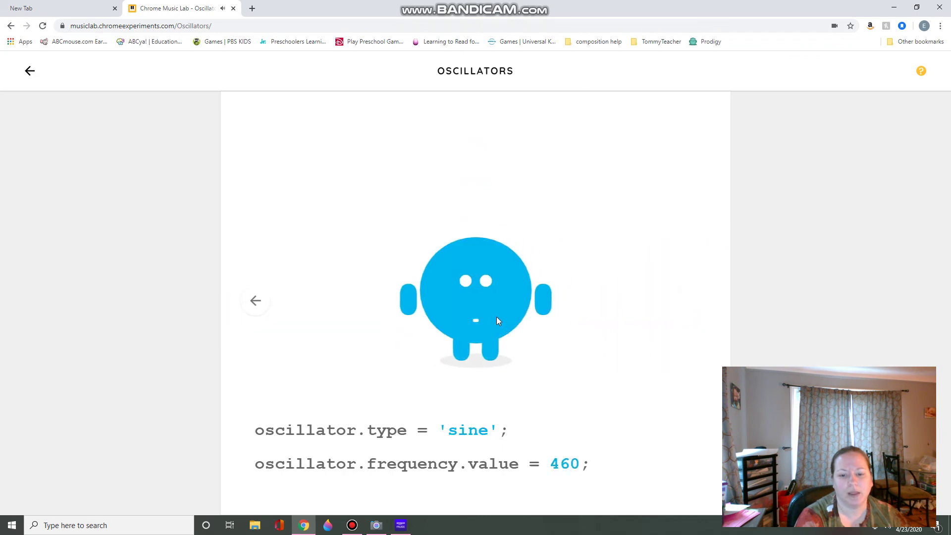
{"action": "left_click_drag", "start_coordinate": [496, 317], "coordinate": [565, 220]}
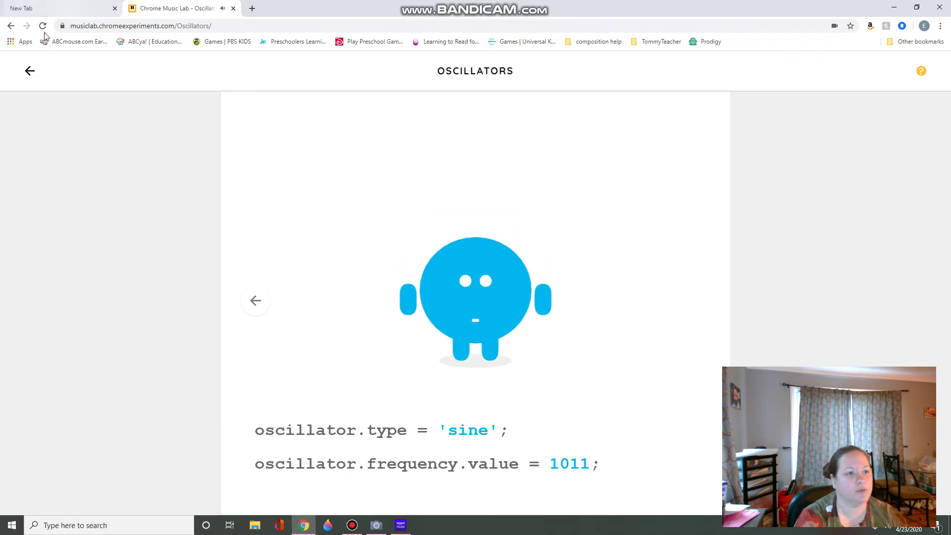
Leave Oscillators and scroll the Experiments gallery down and back up
{"action": "left_click", "coordinate": [30, 71]}
{"action": "scroll", "coordinate": [474, 224], "scroll_direction": "down", "scroll_amount": 10}
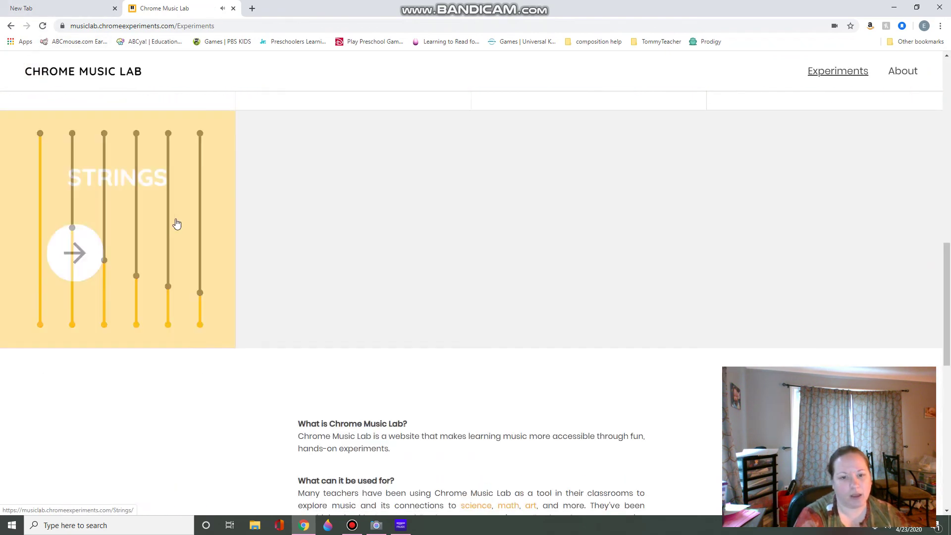
{"action": "scroll", "coordinate": [177, 224], "scroll_direction": "up", "scroll_amount": 5}
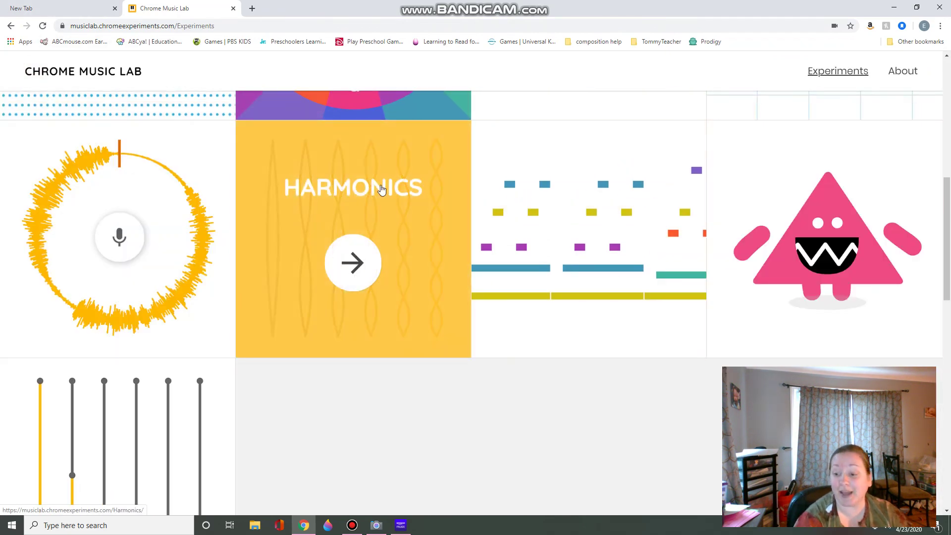